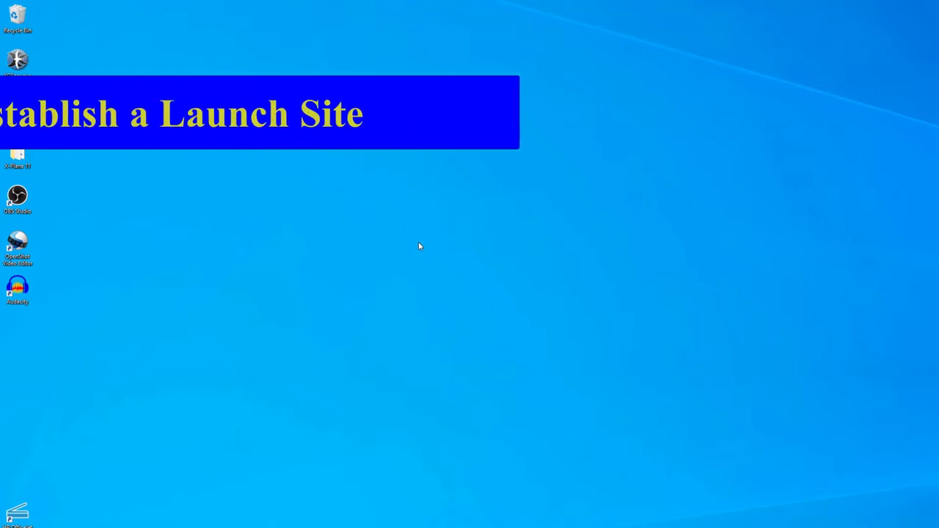
# Open the X-Plane 11 installation folder from its desktop shortcut.
pyautogui.doubleClick(17, 155)
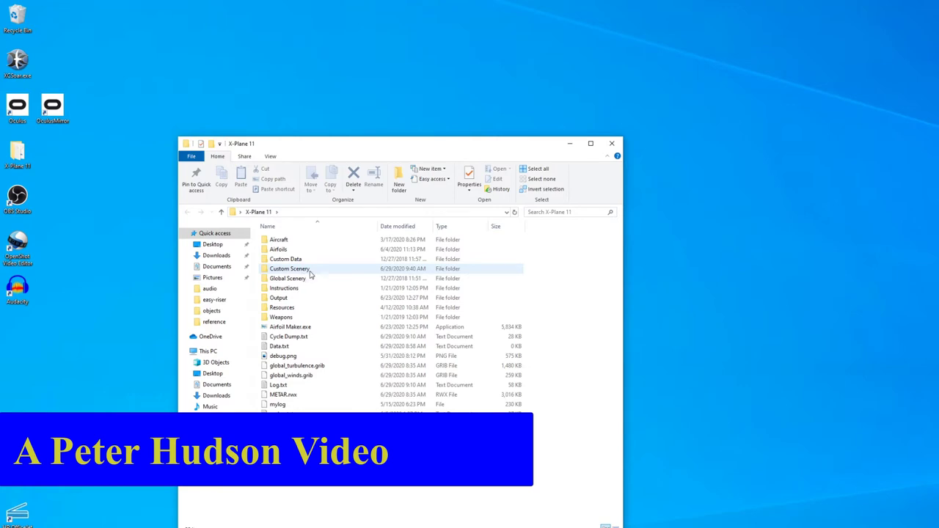
# Open the Custom Scenery folder inside the X-Plane 11 folder.
pyautogui.doubleClick(308, 272)
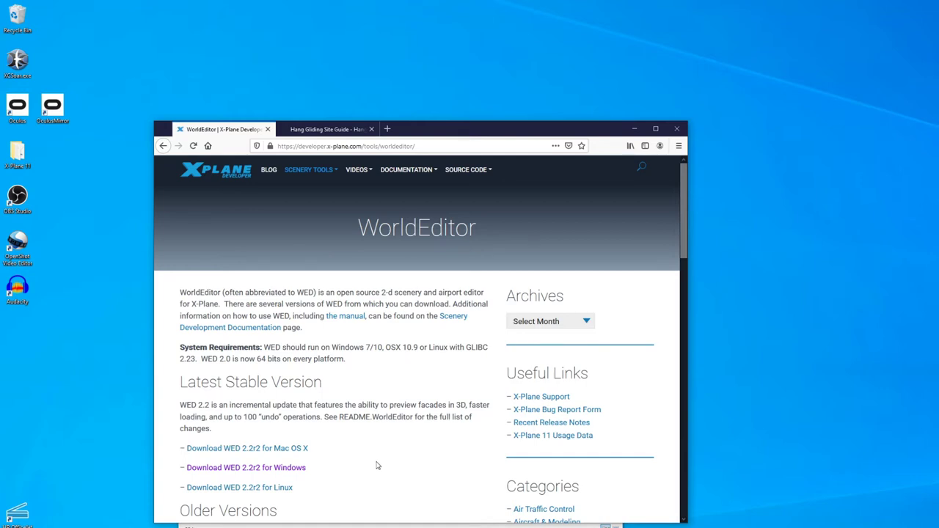
# Download wed_win_220r2.zip (WED 2.2r2 for Windows) and show it in the downloads list.
pyautogui.click(298, 468)
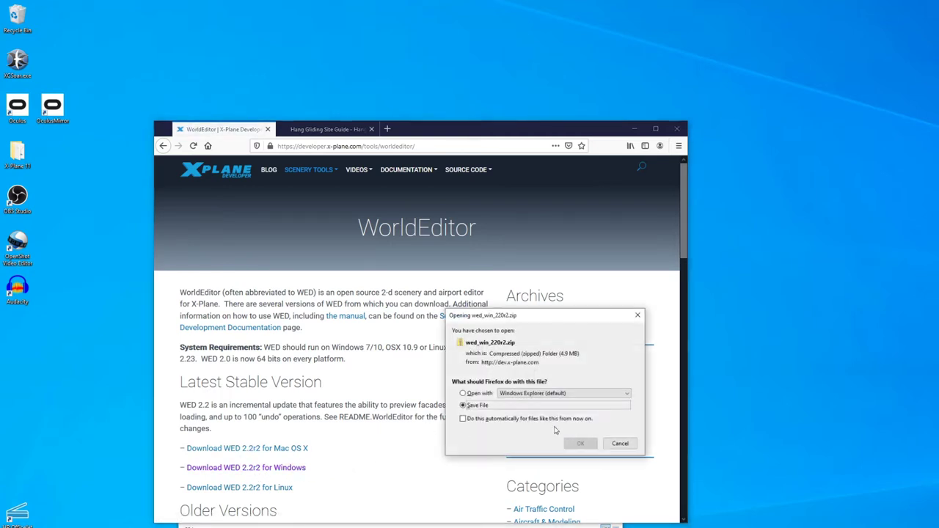
pyautogui.click(588, 445)
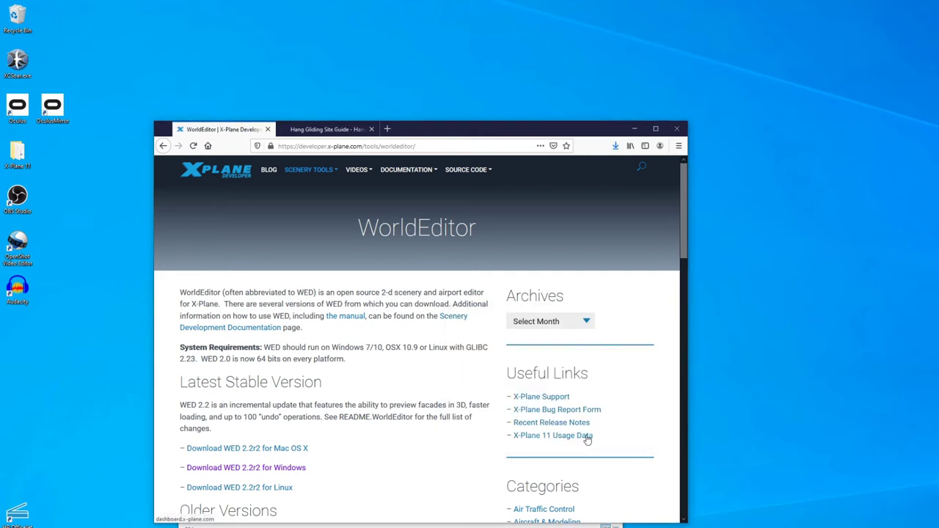
pyautogui.click(616, 146)
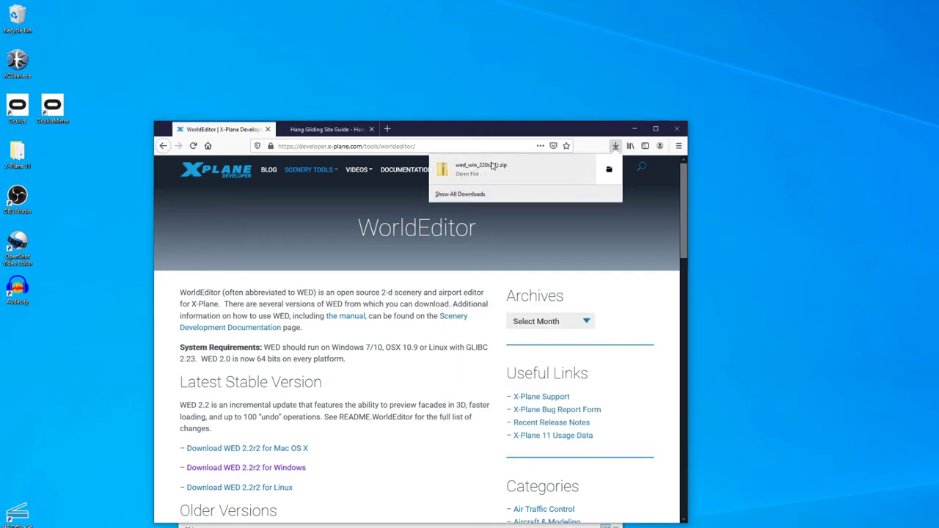
# Copy the WED zip onto the desktop, replacing the existing copy, and extract it.
pyautogui.moveTo(481, 172); pyautogui.dragTo(450, 89)
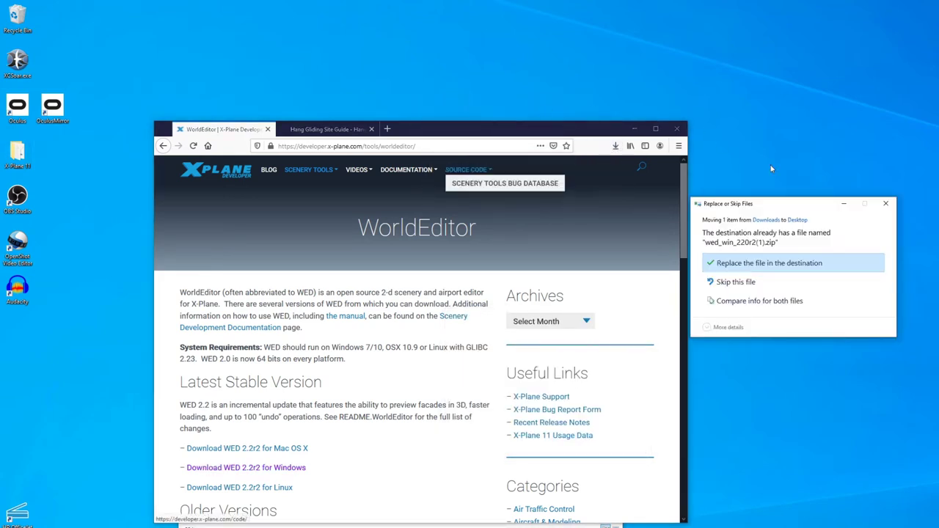
pyautogui.click(761, 263)
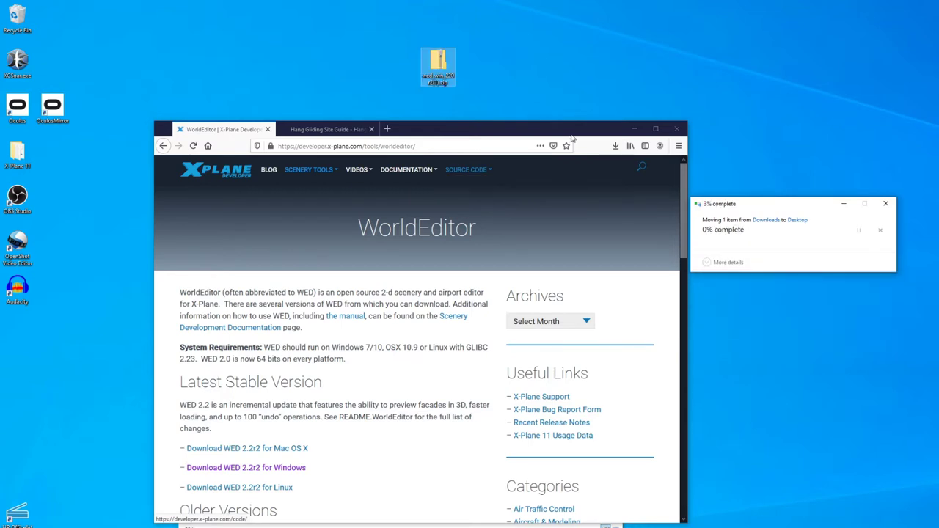
pyautogui.rightClick(433, 57)
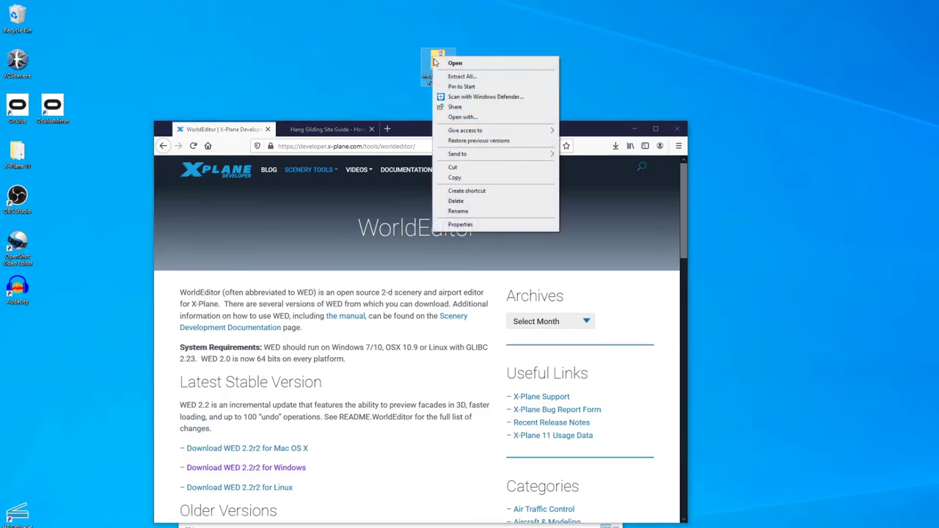
pyautogui.click(475, 82)
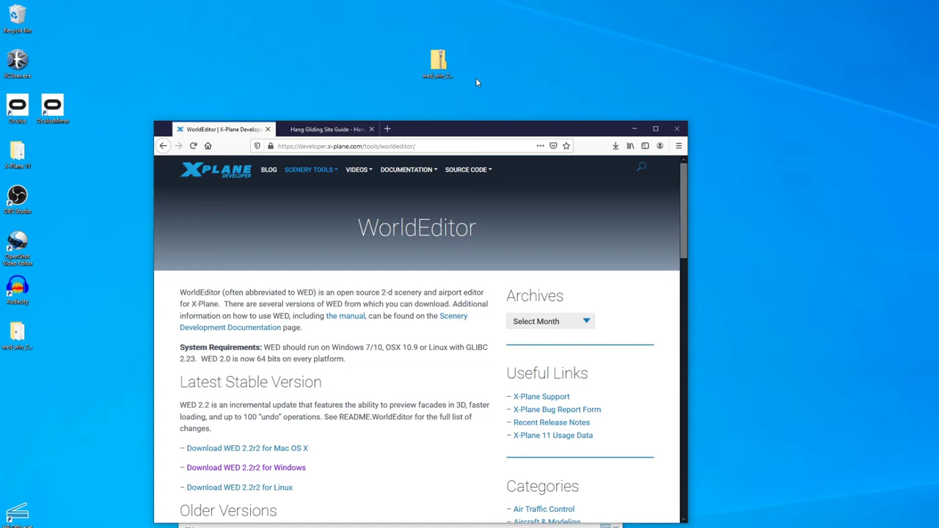
# Launch WorldEditor.exe from the extracted wed_win_220r2(1) folder.
pyautogui.click(628, 129)
pyautogui.moveTo(343, 142); pyautogui.dragTo(295, 136)
pyautogui.moveTo(17, 334); pyautogui.dragTo(51, 152)
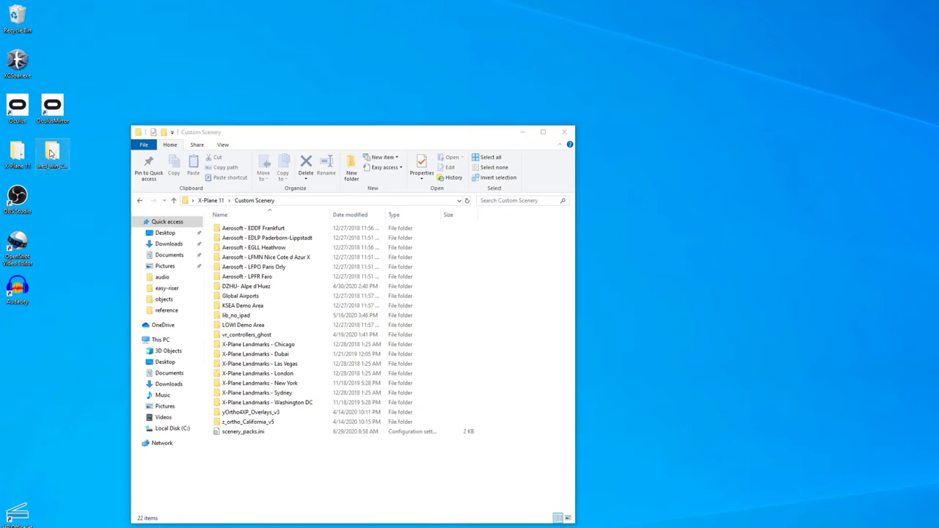
pyautogui.doubleClick(51, 152)
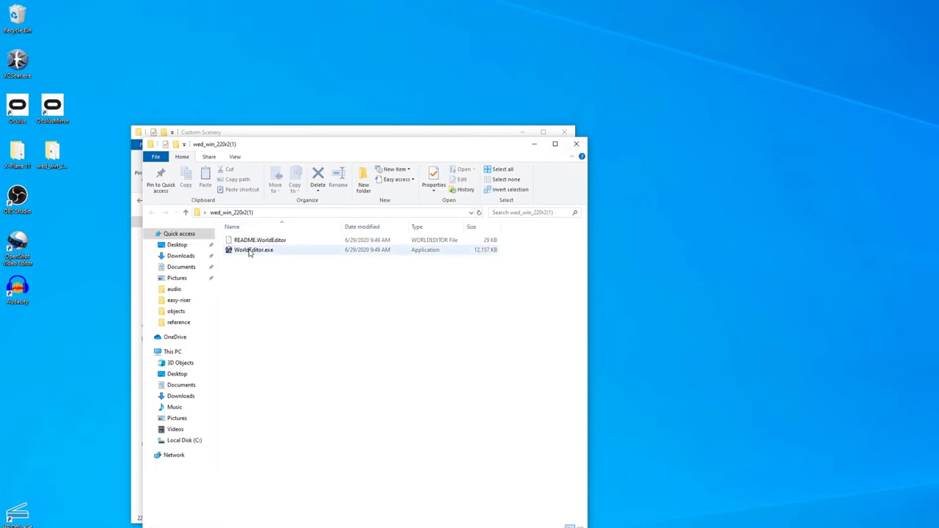
pyautogui.doubleClick(249, 253)
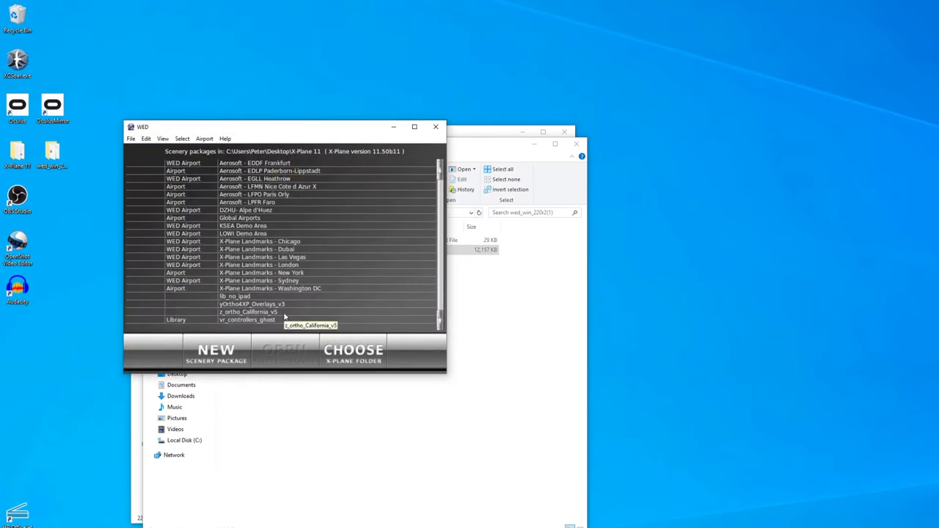
# Create a scenery package renamed 'hg launches' (hg_launches) and open it in the map editor.
pyautogui.moveTo(273, 132); pyautogui.dragTo(694, 247)
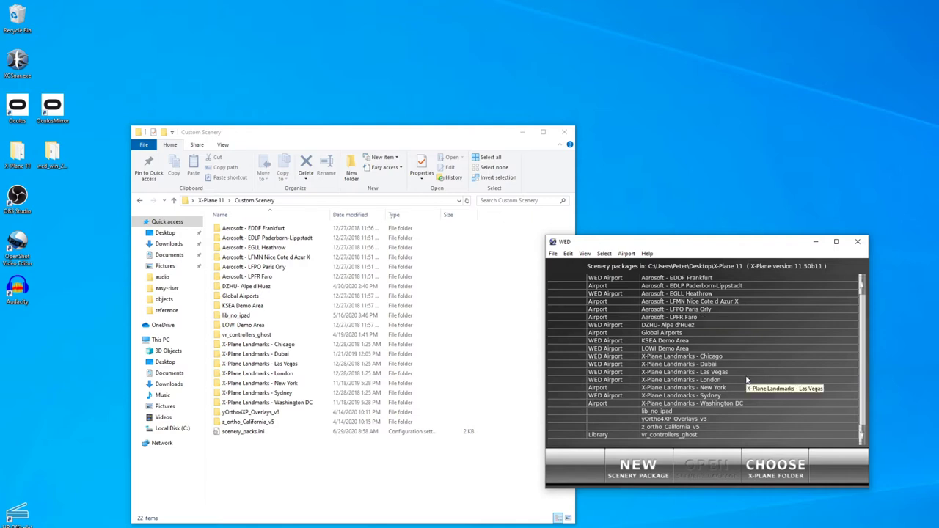
pyautogui.click(655, 465)
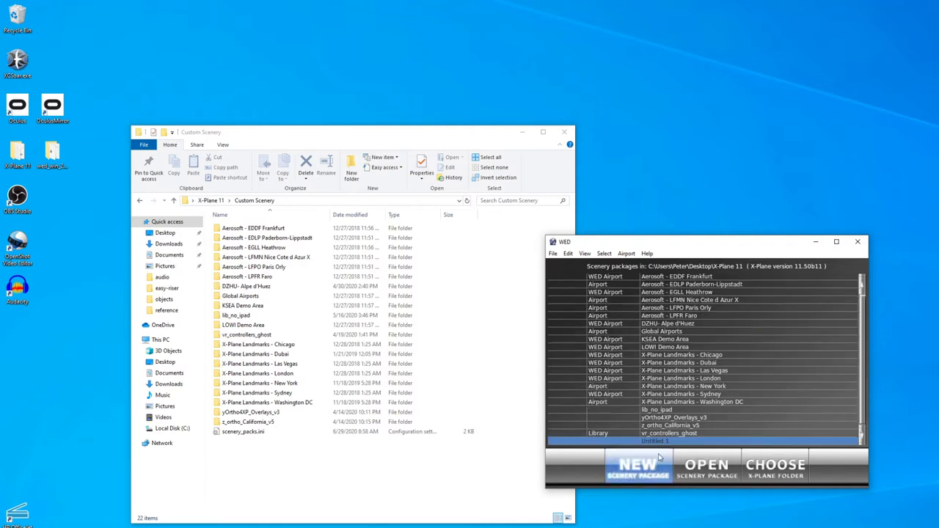
pyautogui.click(668, 440)
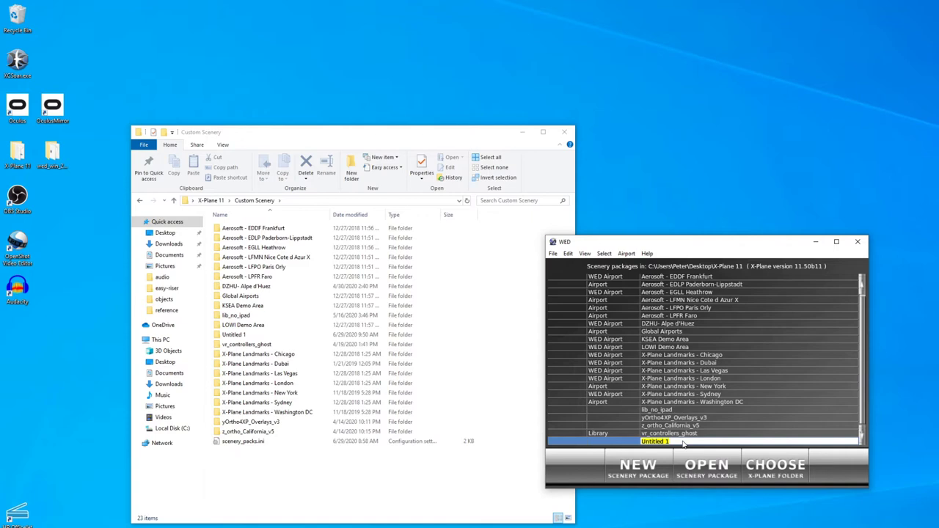
pyautogui.write('hg launches')
pyautogui.press('Return')
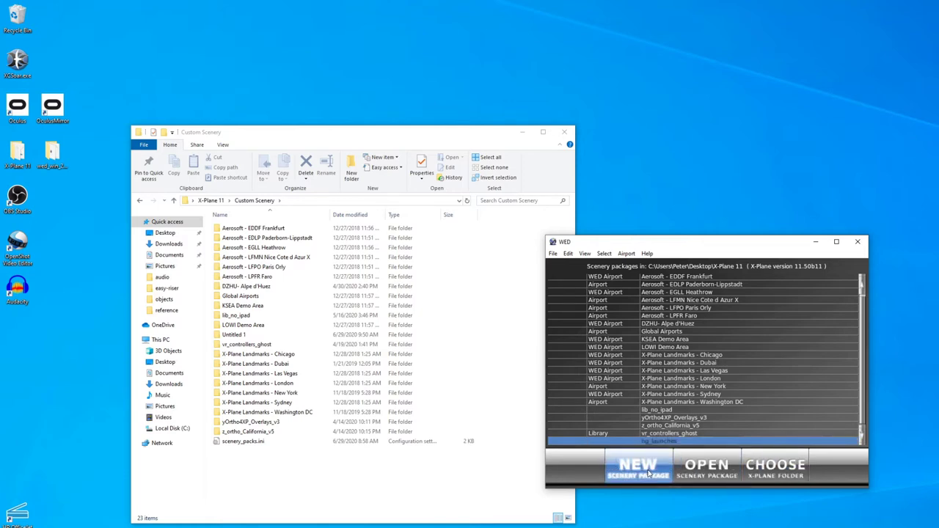
pyautogui.click(701, 467)
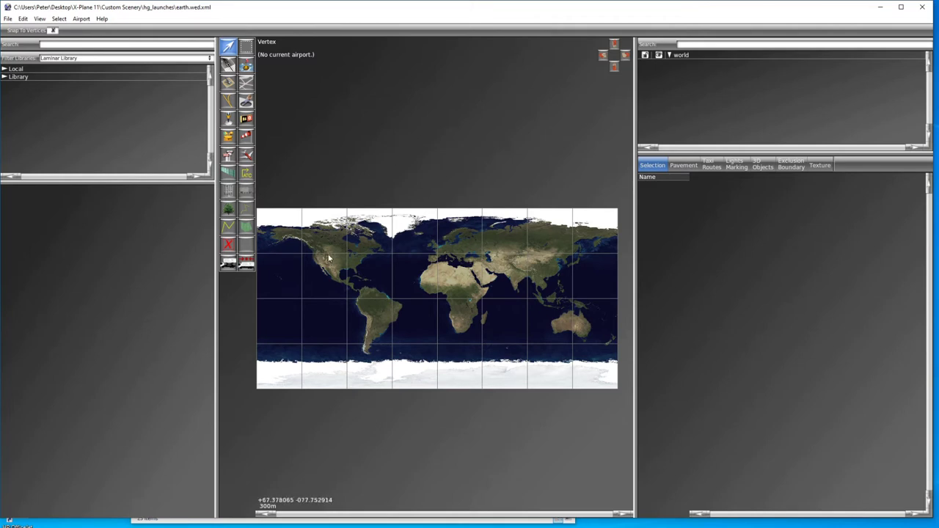
# Set the View > Slippy Map background to ESRI Imagery and confirm it is active.
pyautogui.click(40, 19)
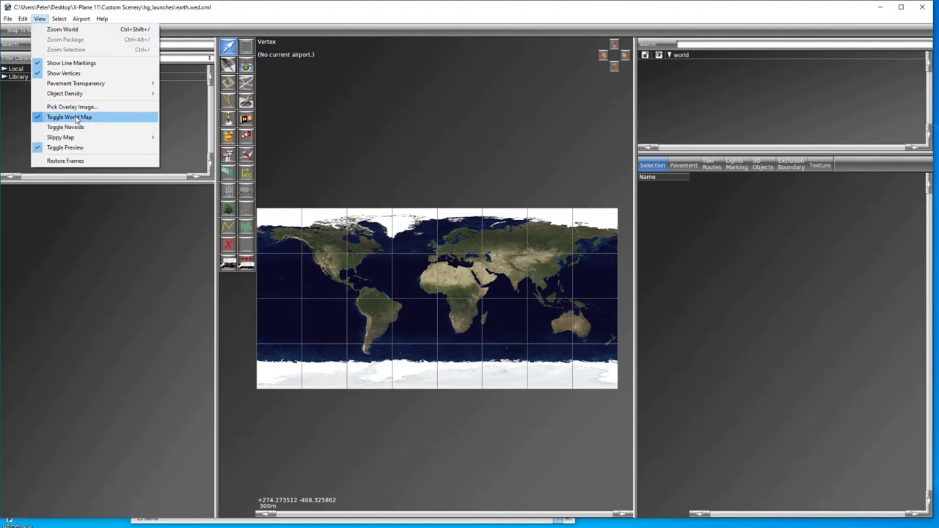
pyautogui.moveTo(73, 140)
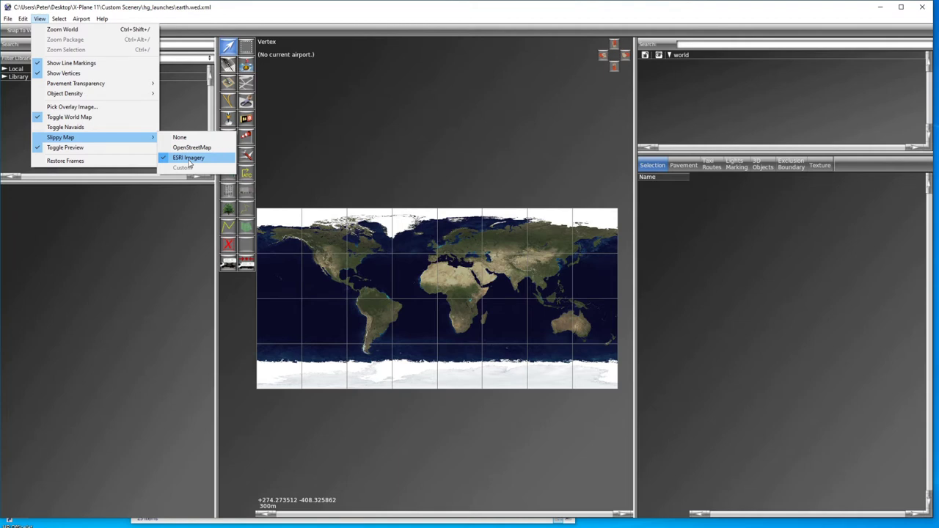
pyautogui.click(189, 159)
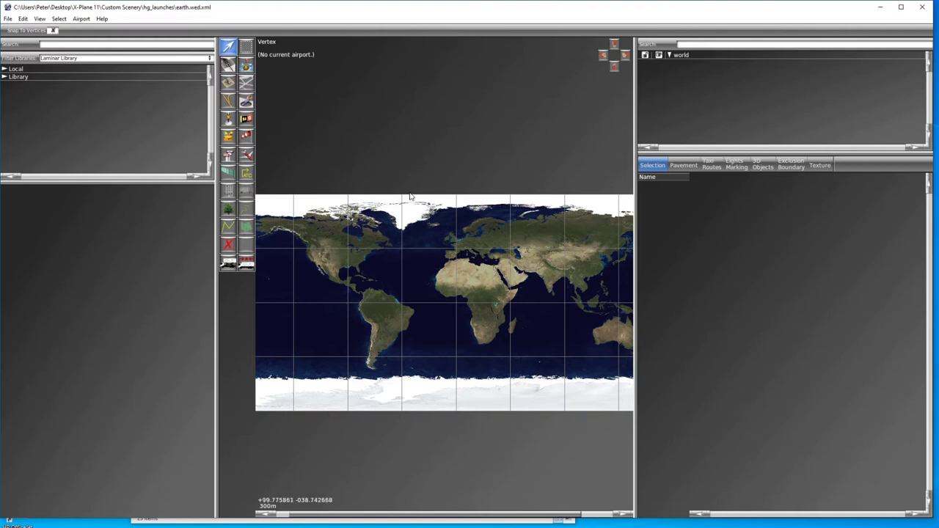
pyautogui.click(45, 18)
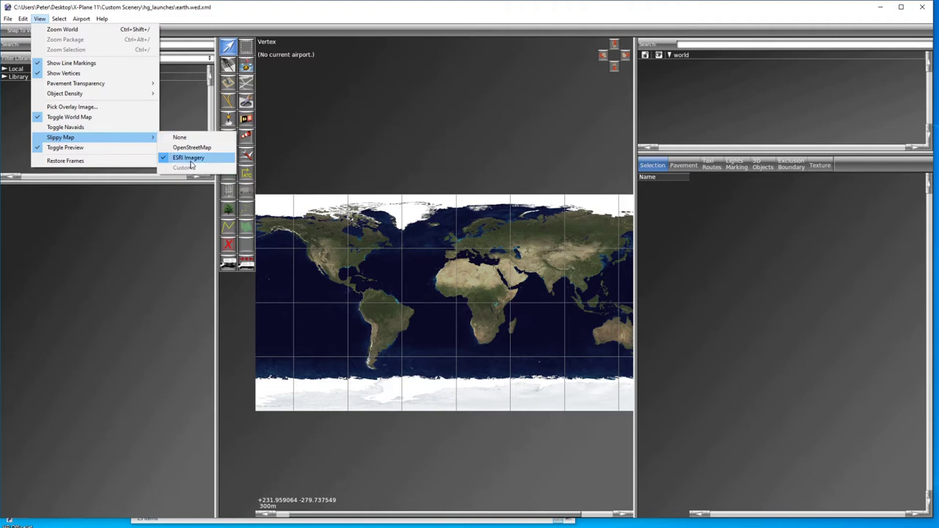
pyautogui.click(411, 146)
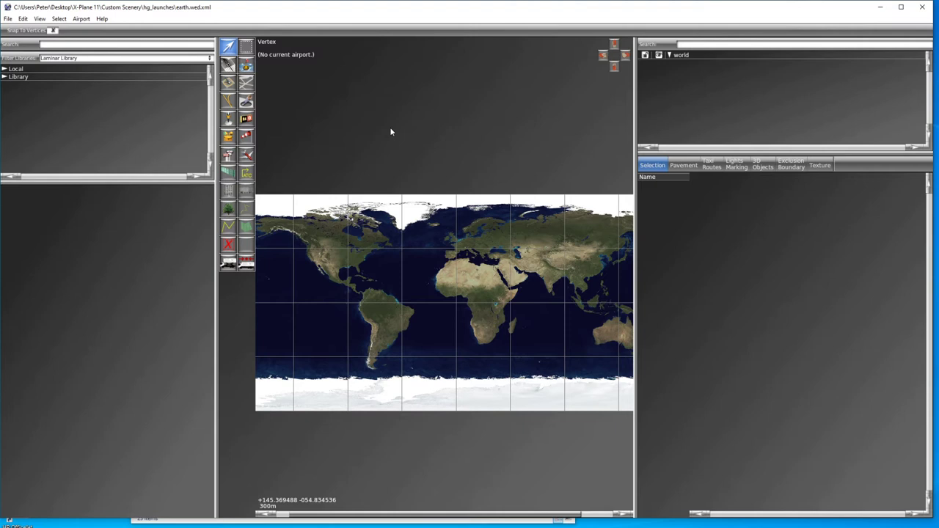
# Zoom from the western US into the Bay Area and pan to the coast near Lake Merced.
pyautogui.scroll(2, 298, 274)
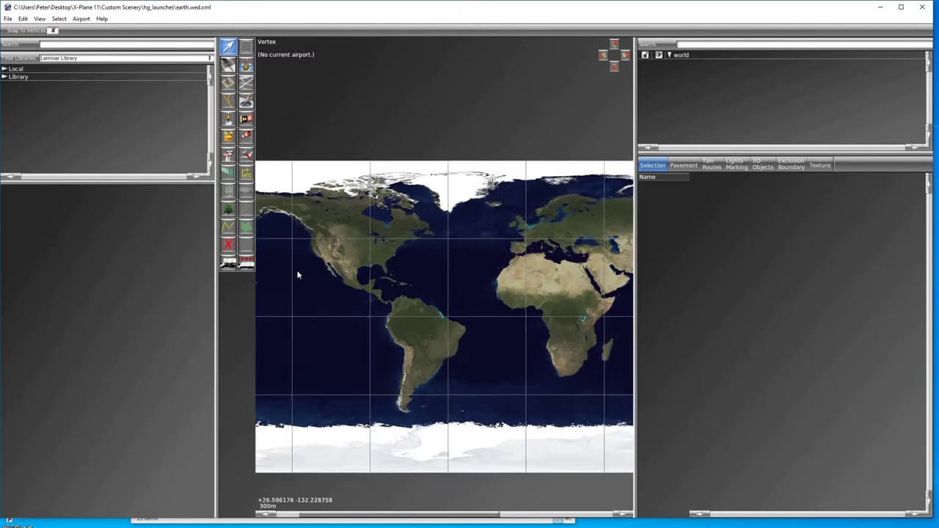
pyautogui.scroll(5, 298, 274)
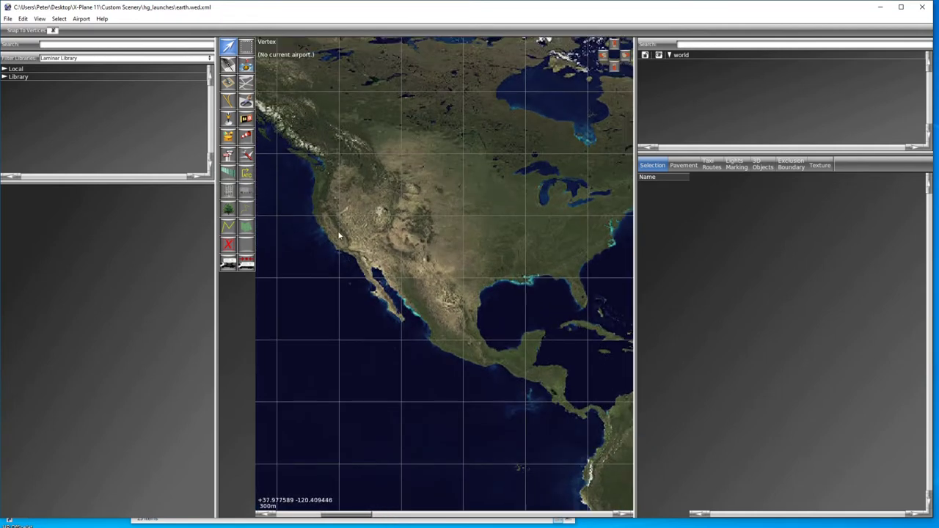
pyautogui.scroll(4, 341, 242)
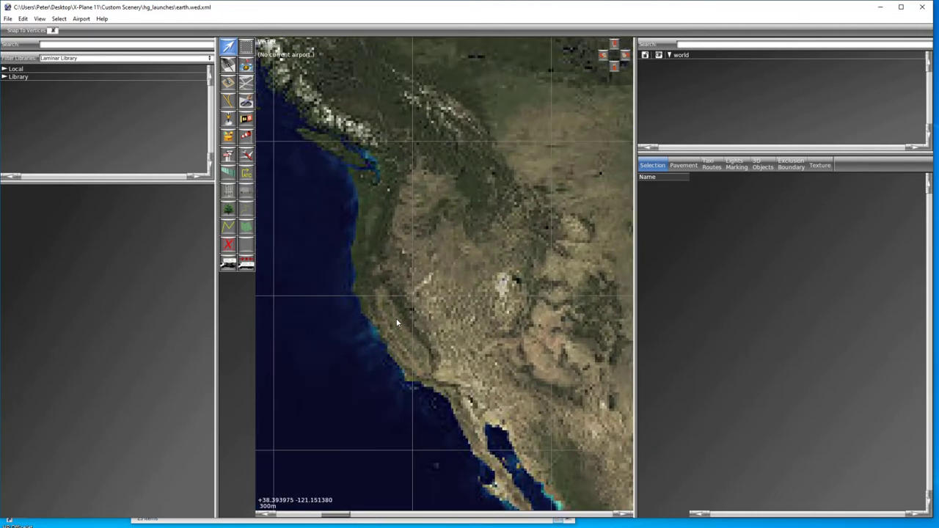
pyautogui.scroll(1, 401, 286)
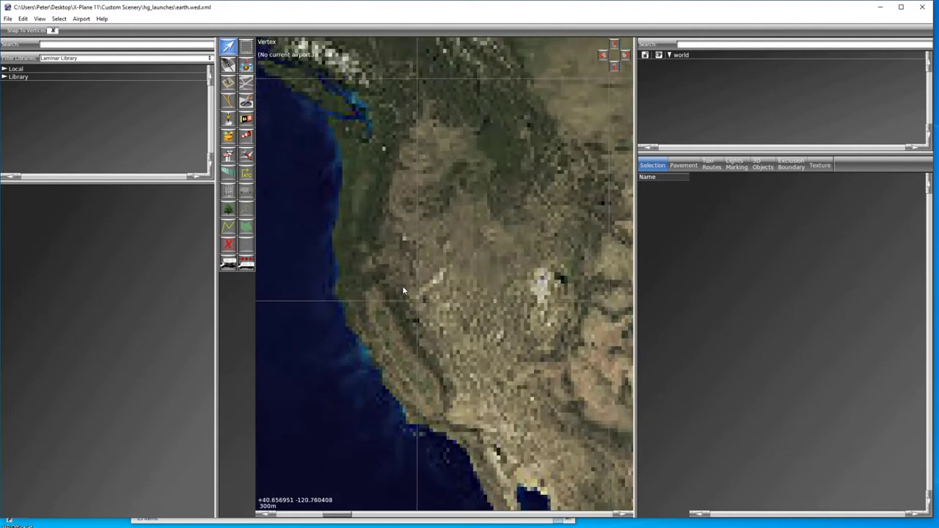
pyautogui.scroll(1, 411, 271)
pyautogui.scroll(4, 429, 242)
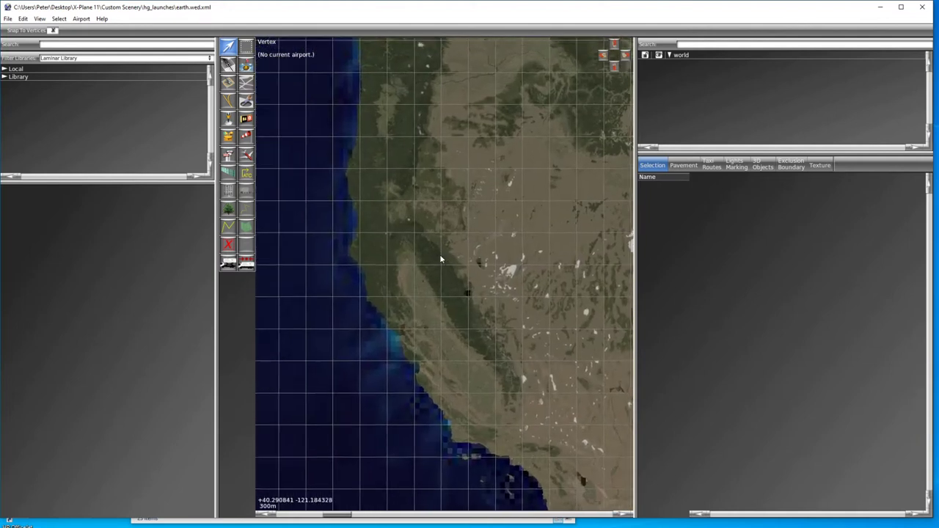
pyautogui.scroll(1, 454, 271)
pyautogui.scroll(4, 457, 272)
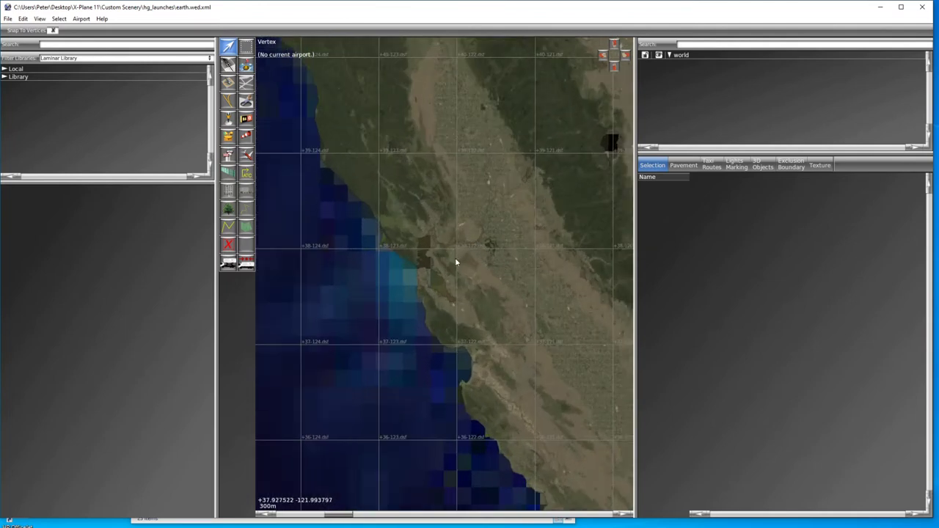
pyautogui.scroll(4, 451, 257)
pyautogui.scroll(2, 458, 231)
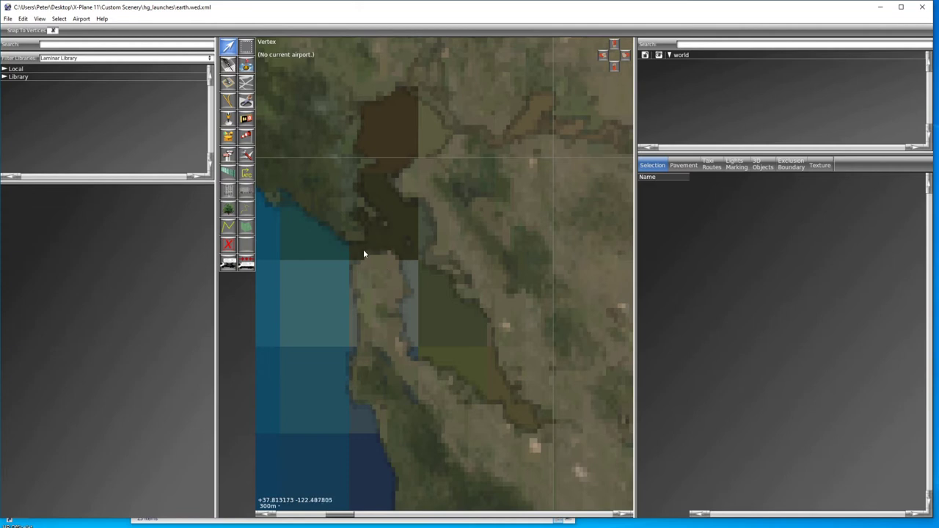
pyautogui.scroll(3, 358, 317)
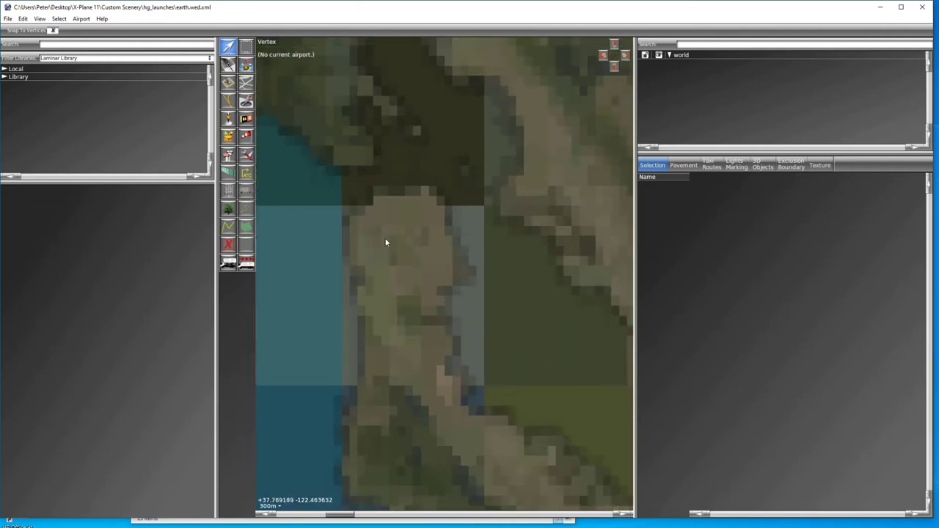
pyautogui.scroll(4, 387, 259)
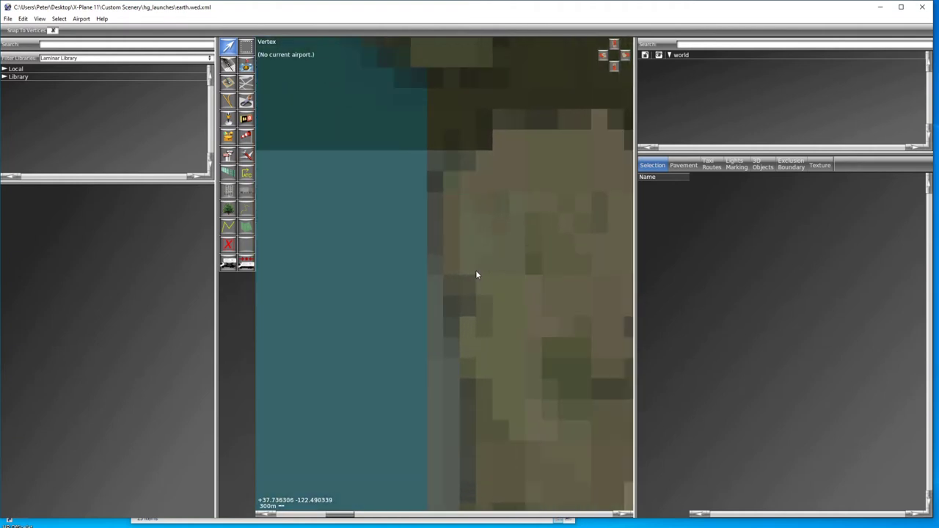
pyautogui.moveTo(525, 257); pyautogui.dragTo(495, 274)
pyautogui.moveTo(521, 251); pyautogui.dragTo(457, 278, button='right')
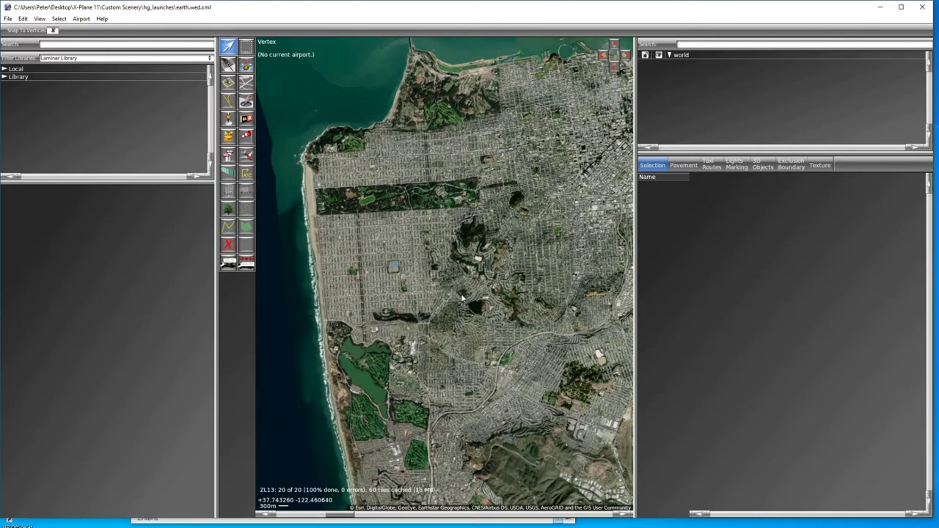
pyautogui.moveTo(460, 295); pyautogui.dragTo(506, 197, button='right')
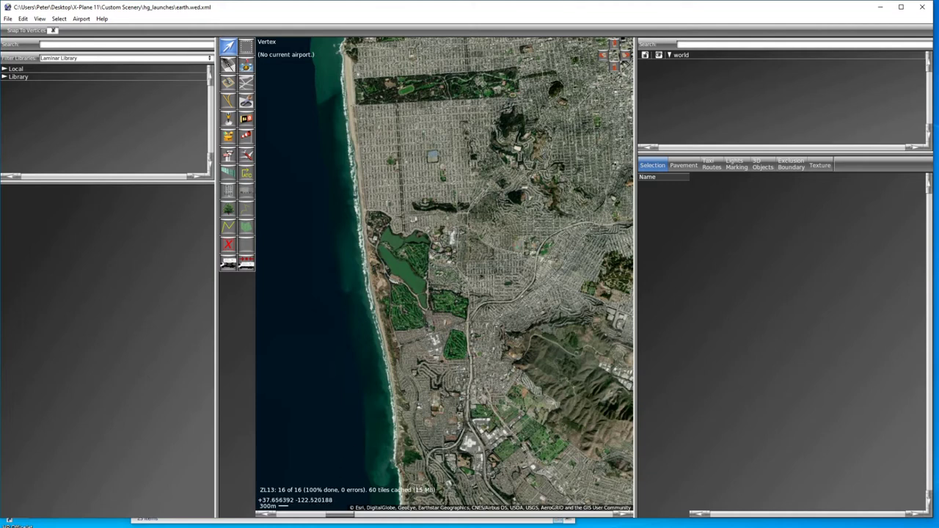
# Find Fort Funston's launch coordinates under 8.3.5 California in the site guide, then move the browser aside.
pyautogui.hotkey('alt', 'Tab')
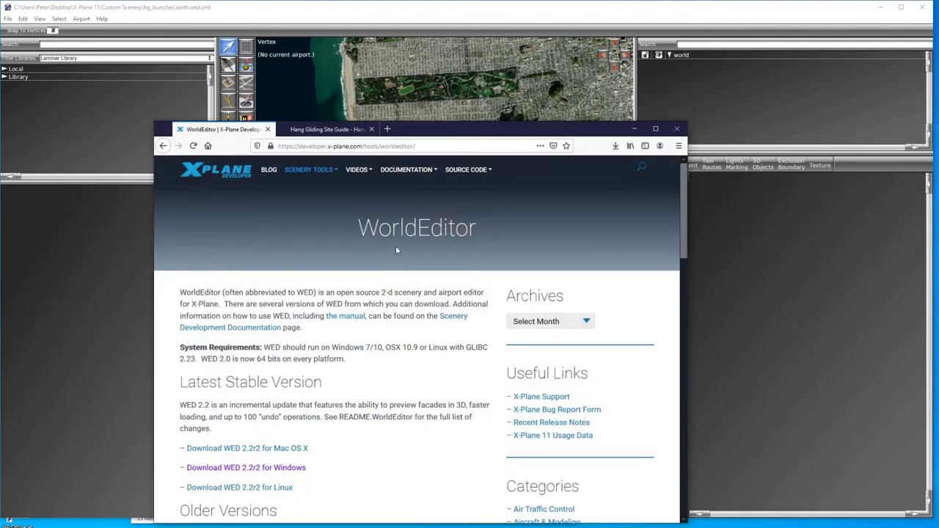
pyautogui.click(339, 130)
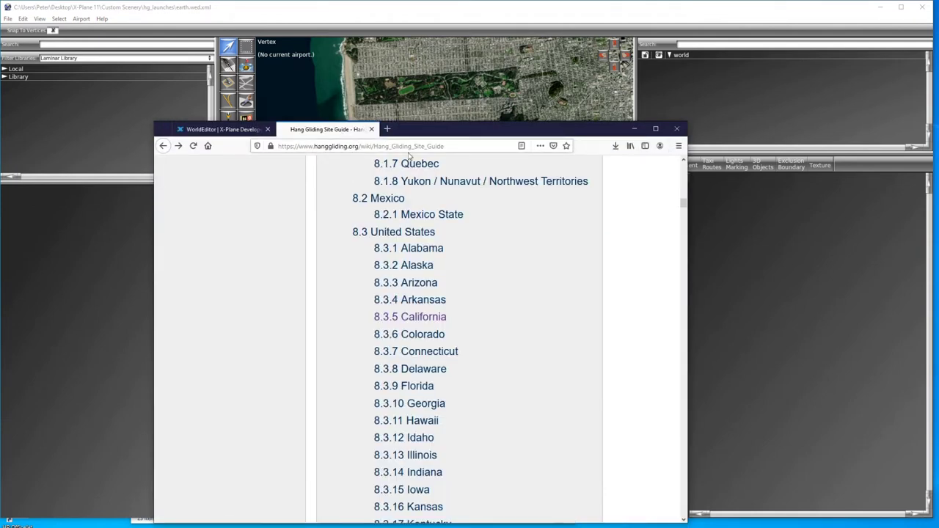
pyautogui.scroll(2, 490, 255)
pyautogui.scroll(13, 490, 255)
pyautogui.scroll(2, 490, 255)
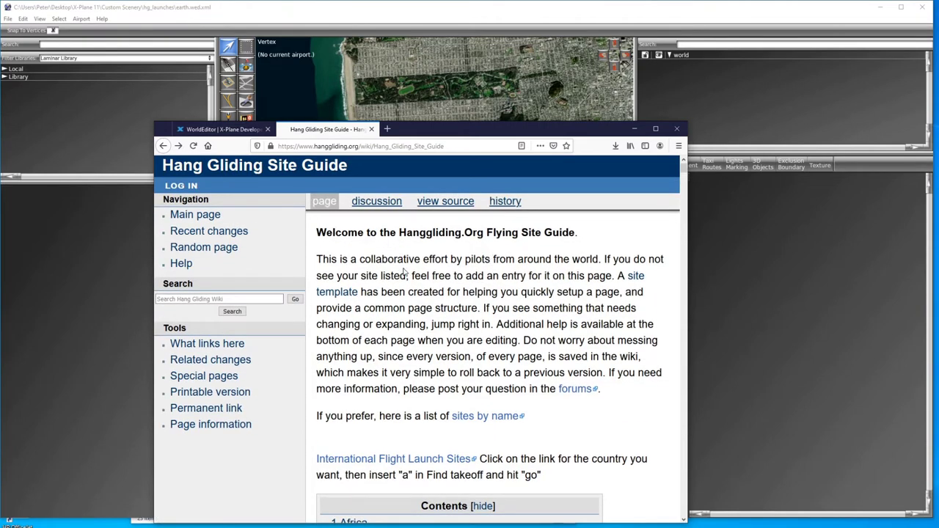
pyautogui.scroll(-15, 404, 273)
pyautogui.scroll(-12, 431, 293)
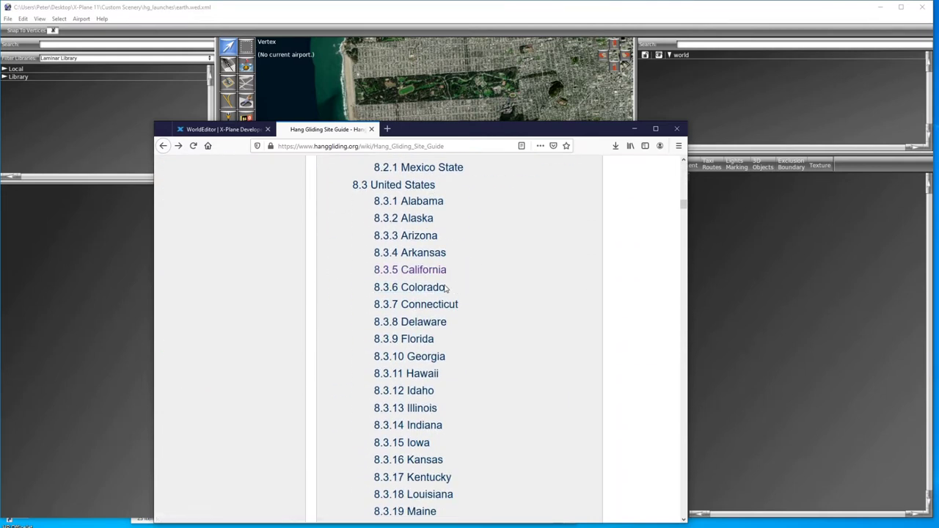
pyautogui.click(419, 270)
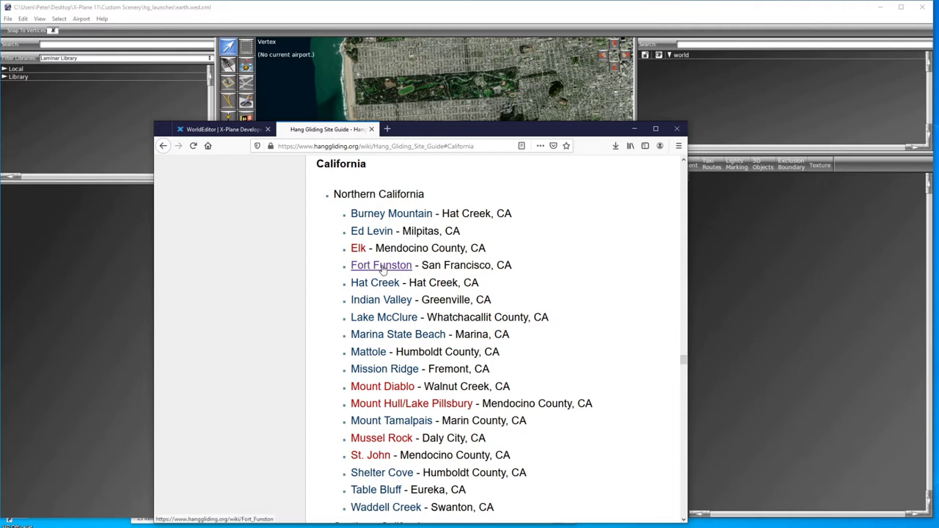
pyautogui.click(382, 268)
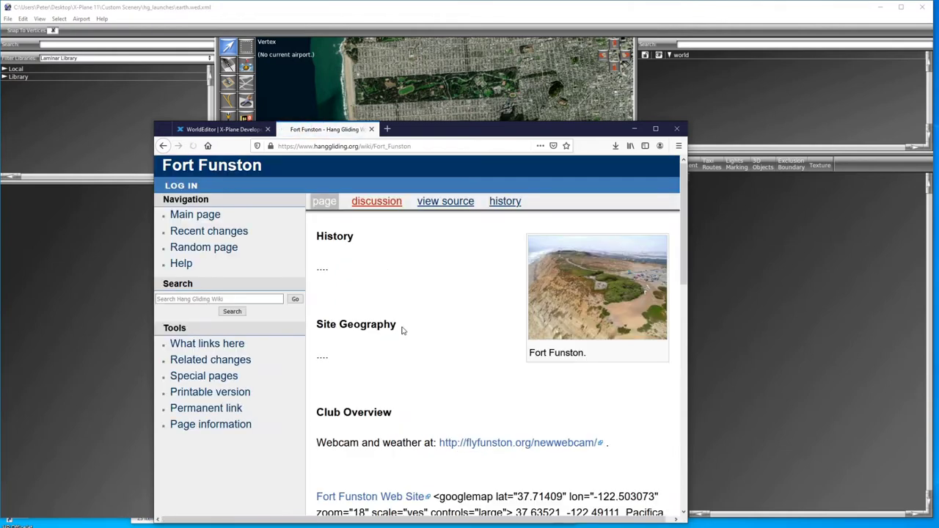
pyautogui.scroll(-3, 408, 336)
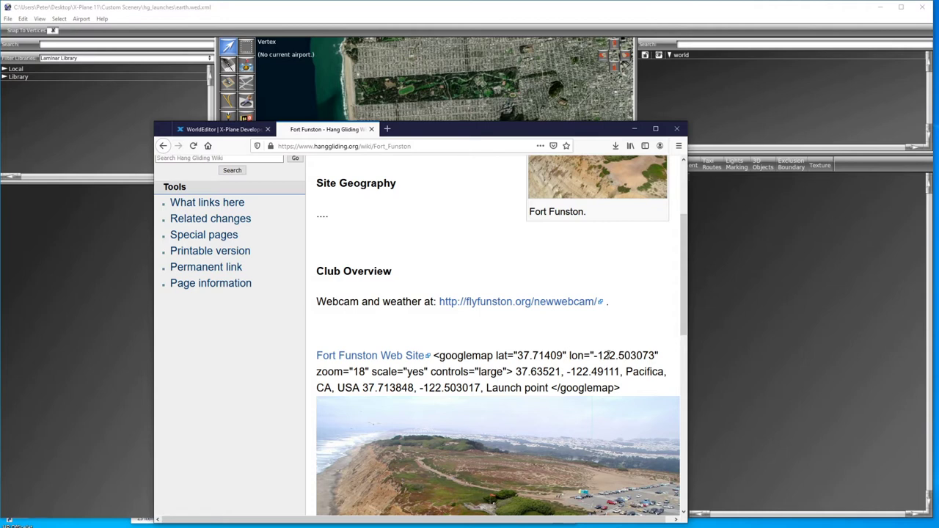
pyautogui.moveTo(456, 130); pyautogui.dragTo(938, 209)
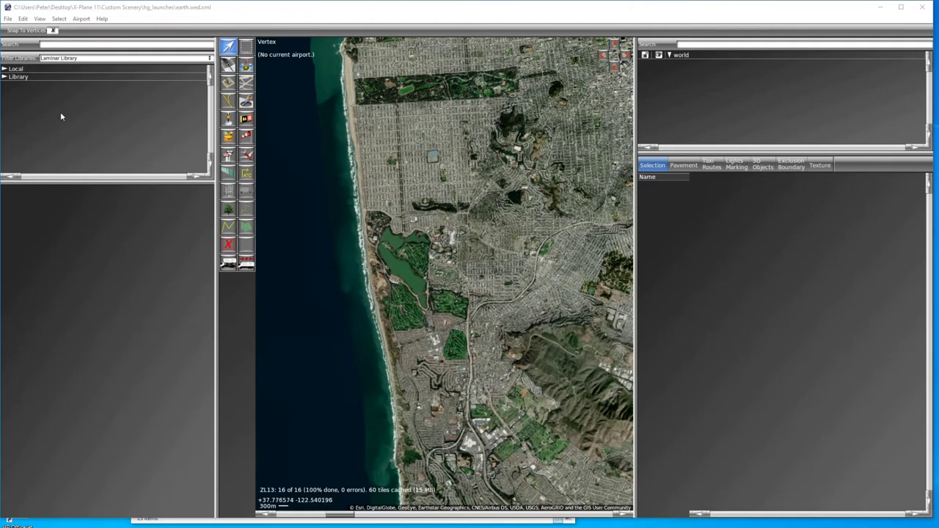
# Create a new airport with Airport > Create Airport and rename it 'Fort Funston'.
pyautogui.click(80, 18)
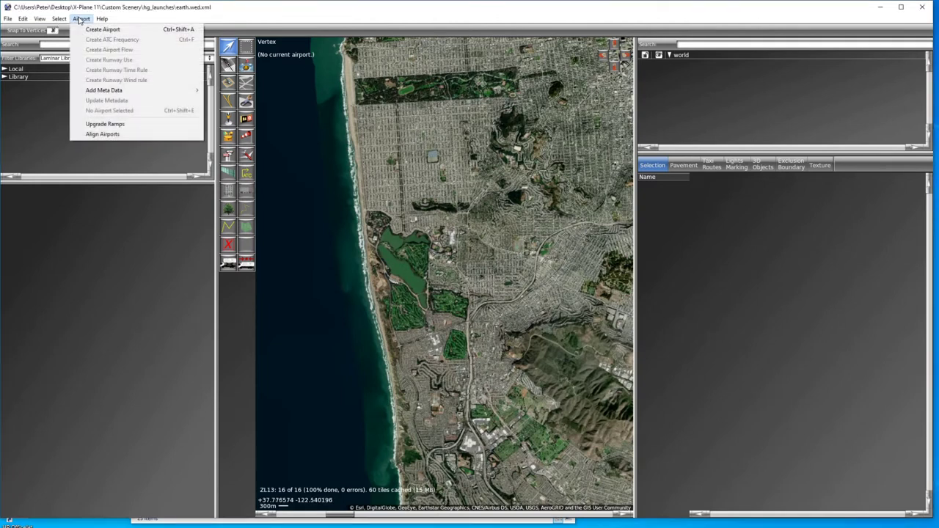
pyautogui.click(99, 29)
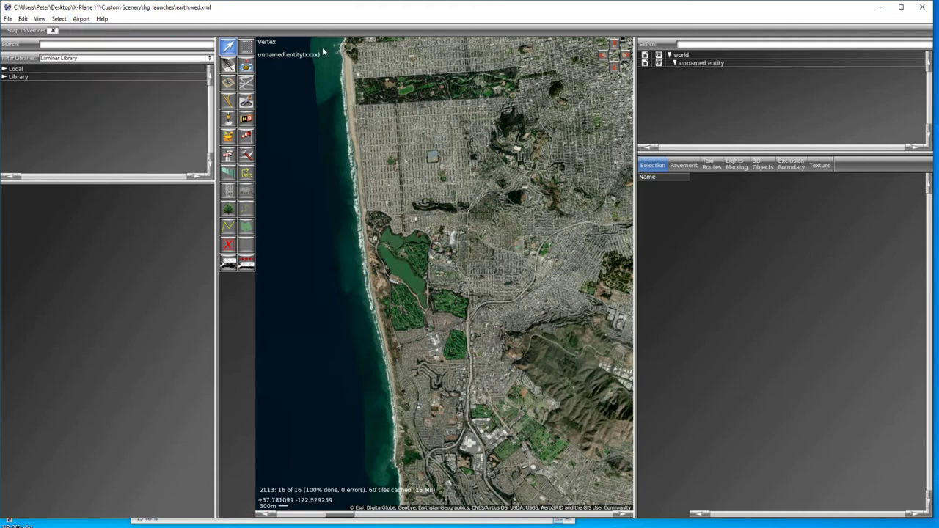
pyautogui.click(720, 63)
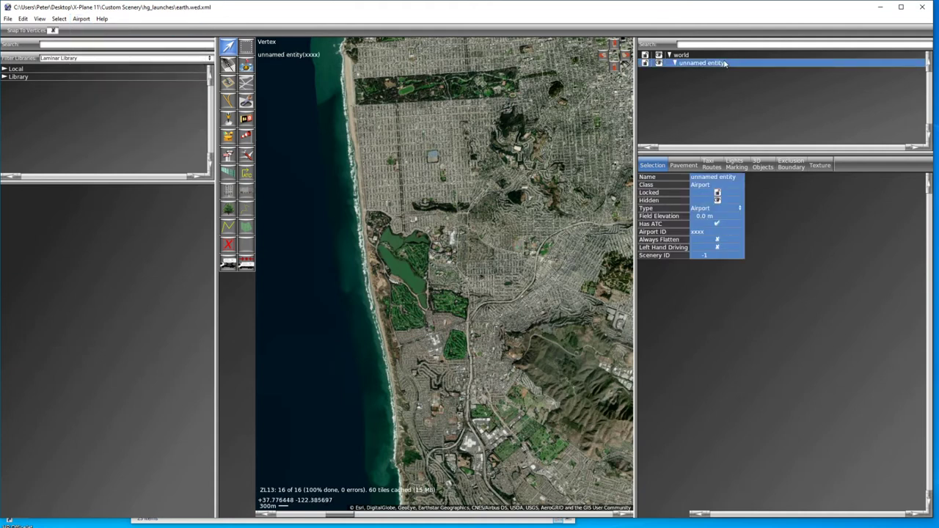
pyautogui.click(724, 63)
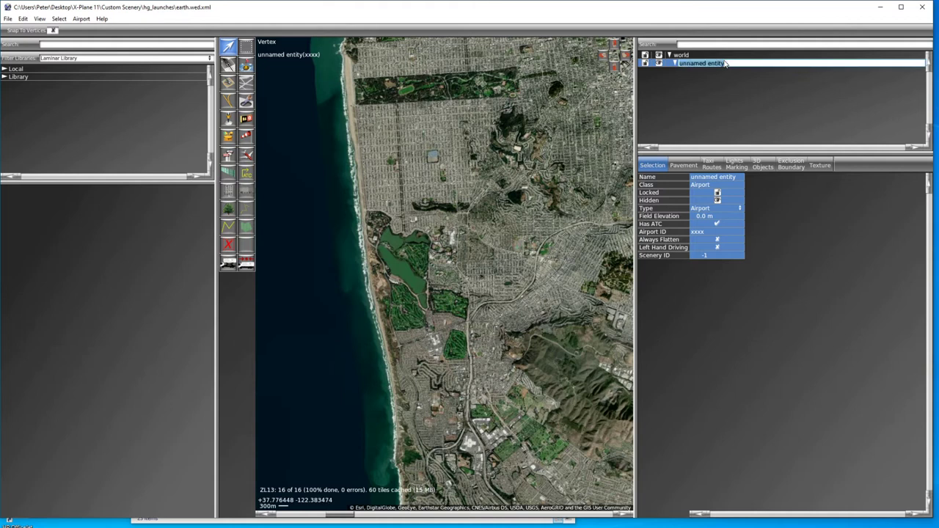
pyautogui.write('fort')
pyautogui.press('BackSpace')
pyautogui.press('BackSpace')
pyautogui.write('Fort Funston')
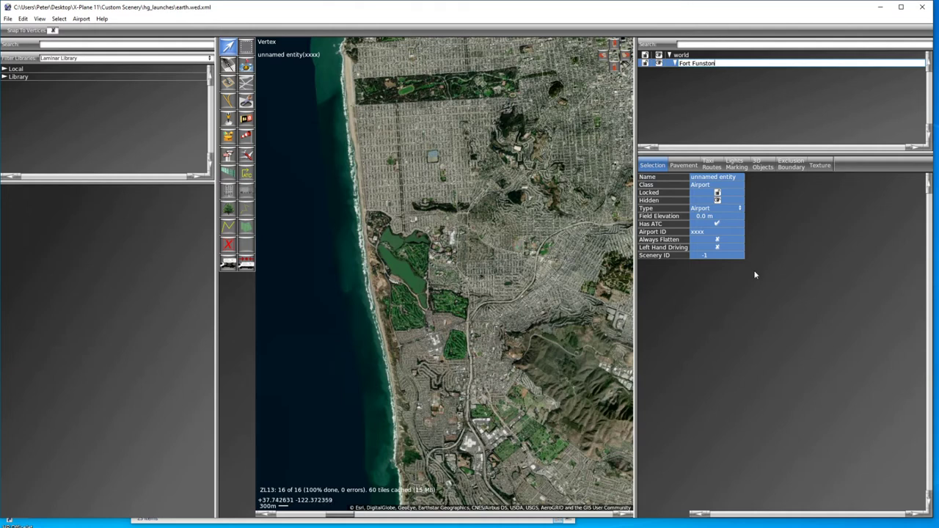
# Confirm the Fort Funston name and set the field elevation to 80.0 m.
pyautogui.press('Return')
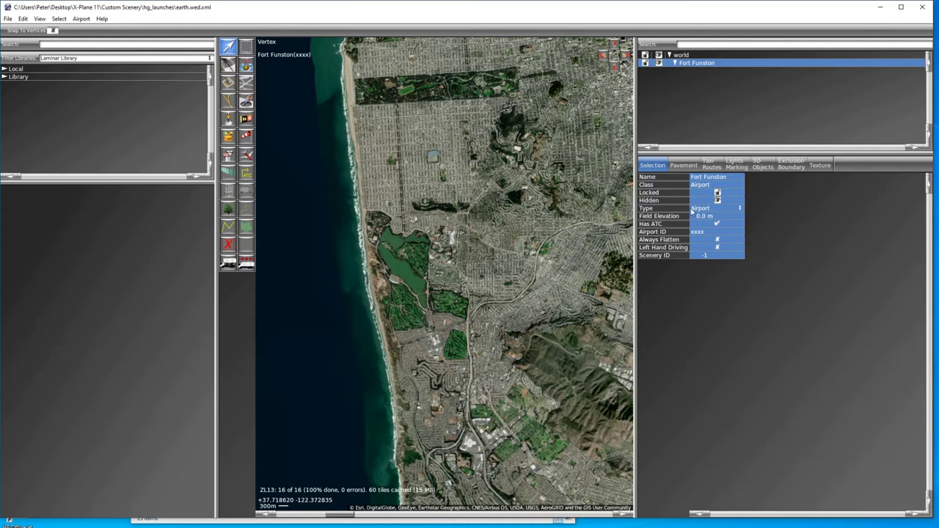
pyautogui.click(695, 216)
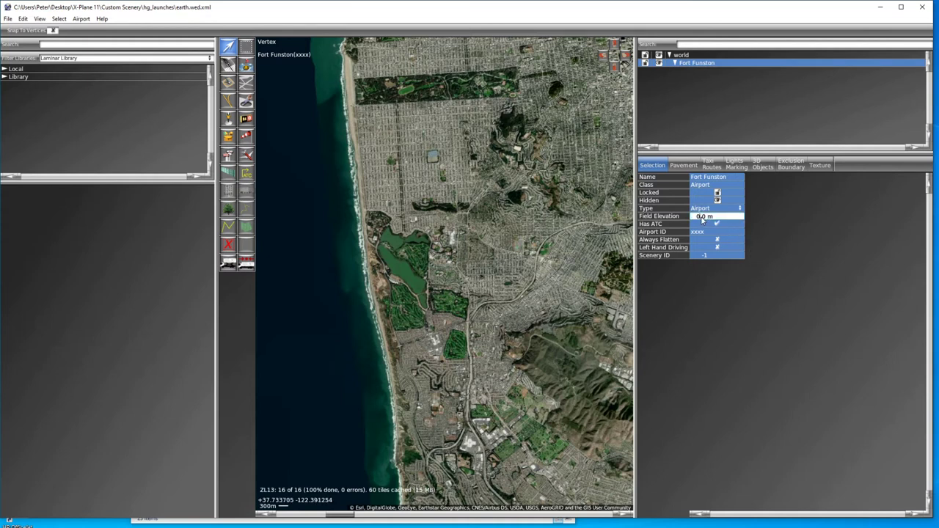
pyautogui.write('10')
pyautogui.press('BackSpace')
pyautogui.press('BackSpace')
pyautogui.write('80.0')
pyautogui.press('Return')
# Replace the placeholder airport ID with XFUN.
pyautogui.click(704, 231)
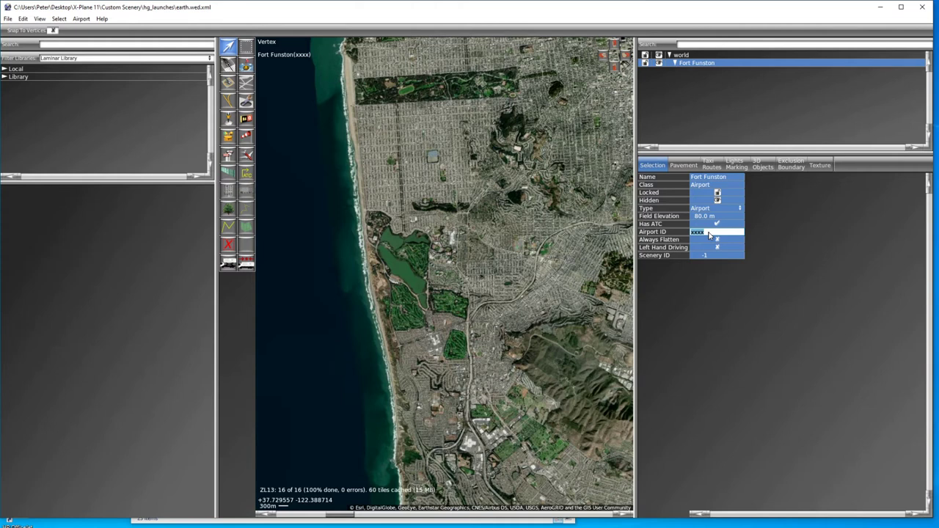
pyautogui.press('BackSpace')
pyautogui.write('XFUN')
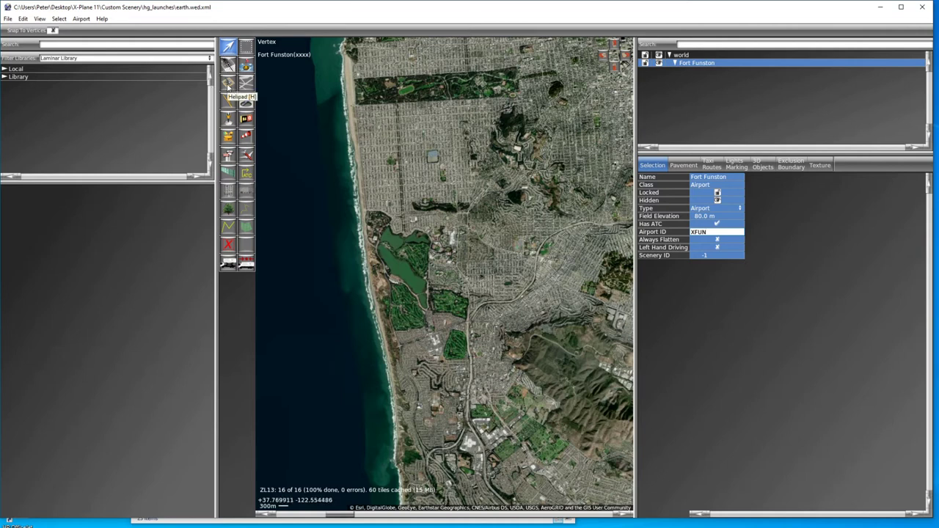
# Place a new 50 m helipad, H1, on the map beside the lake.
pyautogui.click(227, 86)
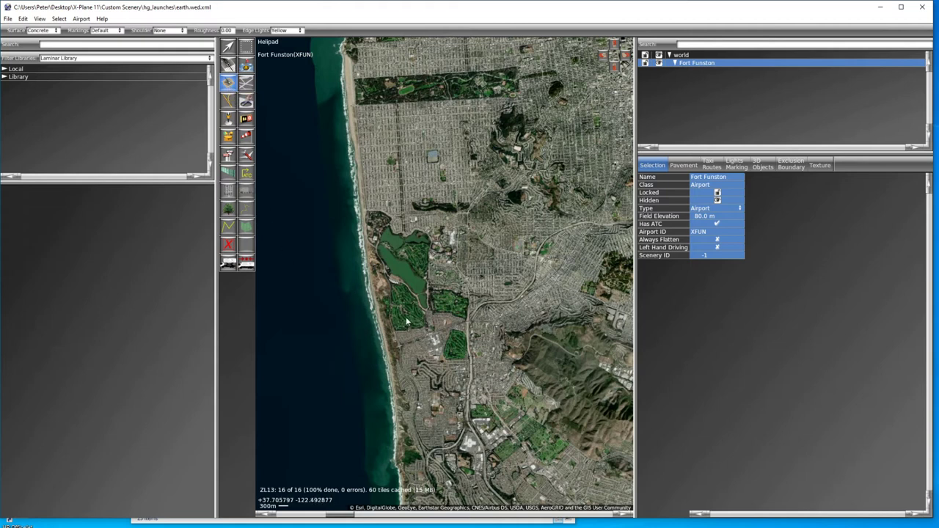
pyautogui.click(400, 273)
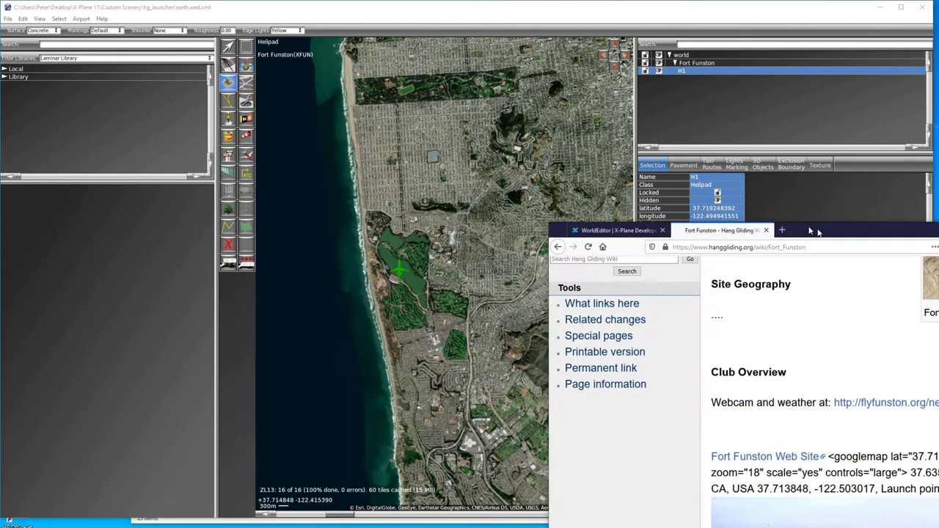
# Paste the wiki's Fort Funston latitude, 37.71409, into helipad H1's latitude field.
pyautogui.moveTo(773, 222); pyautogui.dragTo(346, 205)
pyautogui.moveTo(440, 431); pyautogui.dragTo(489, 426)
pyautogui.hotkey('ctrl', 'c')
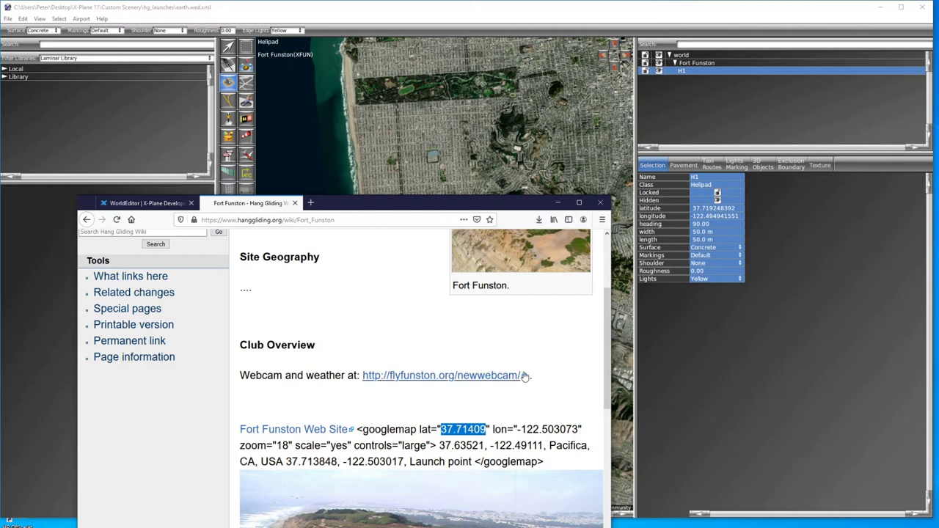
pyautogui.click(724, 211)
pyautogui.hotkey('ctrl', 'v')
# Paste the wiki's longitude, -122.503073, into H1's longitude field and confirm it.
pyautogui.hotkey('alt', 'Tab')
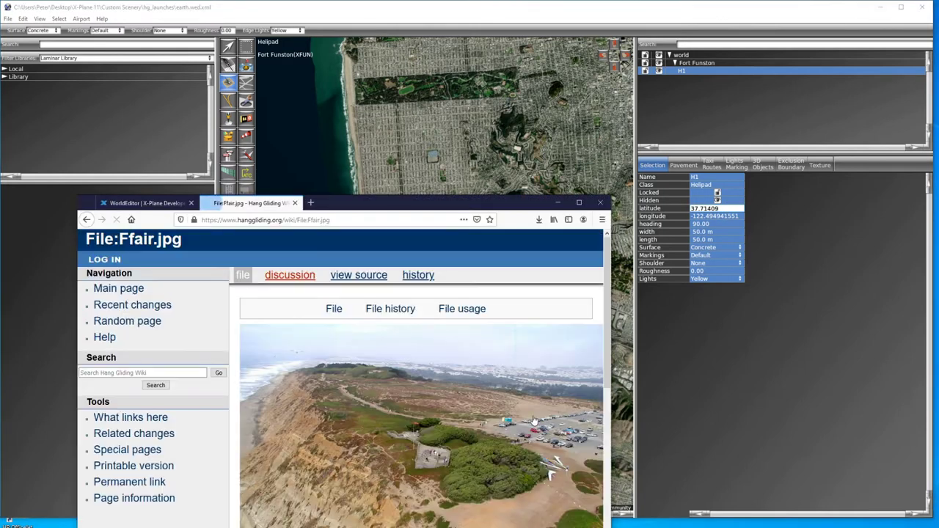
pyautogui.scroll(-6, 483, 460)
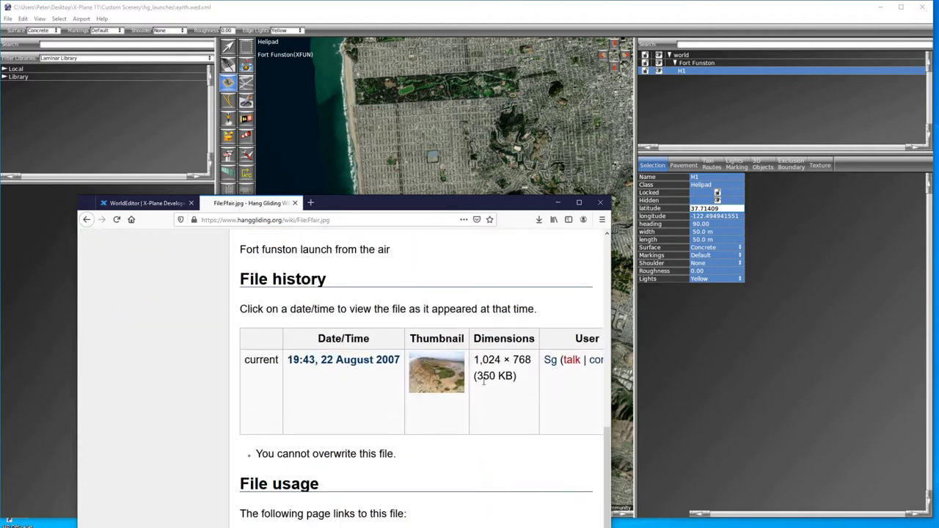
pyautogui.scroll(8, 484, 386)
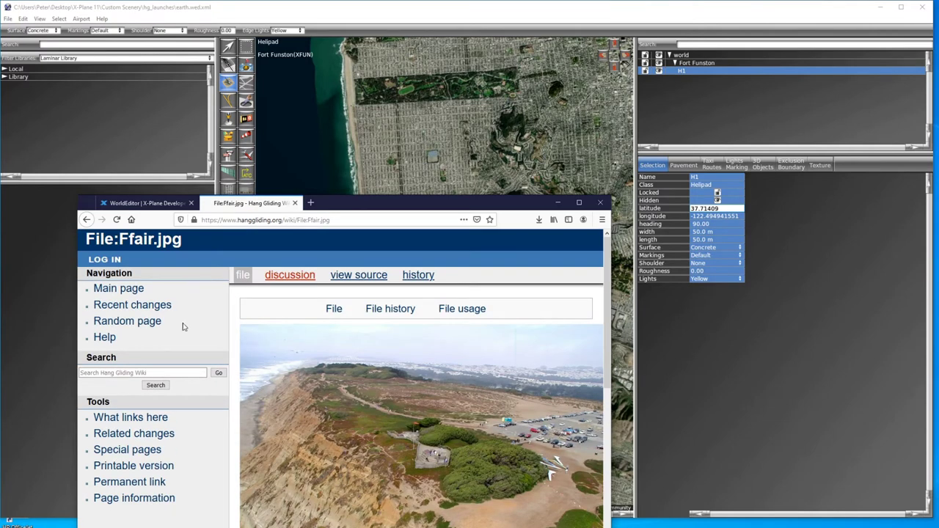
pyautogui.click(86, 220)
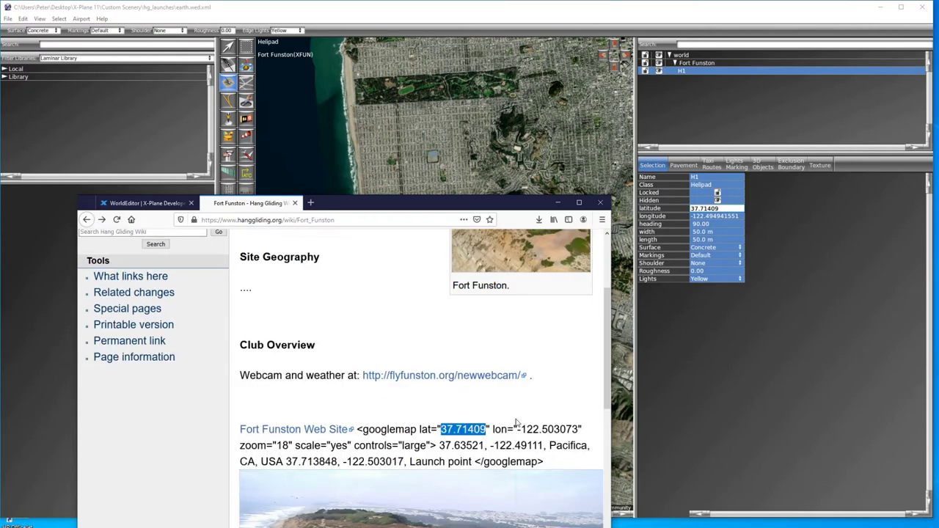
pyautogui.moveTo(520, 427); pyautogui.dragTo(578, 427)
pyautogui.hotkey('ctrl', 'c')
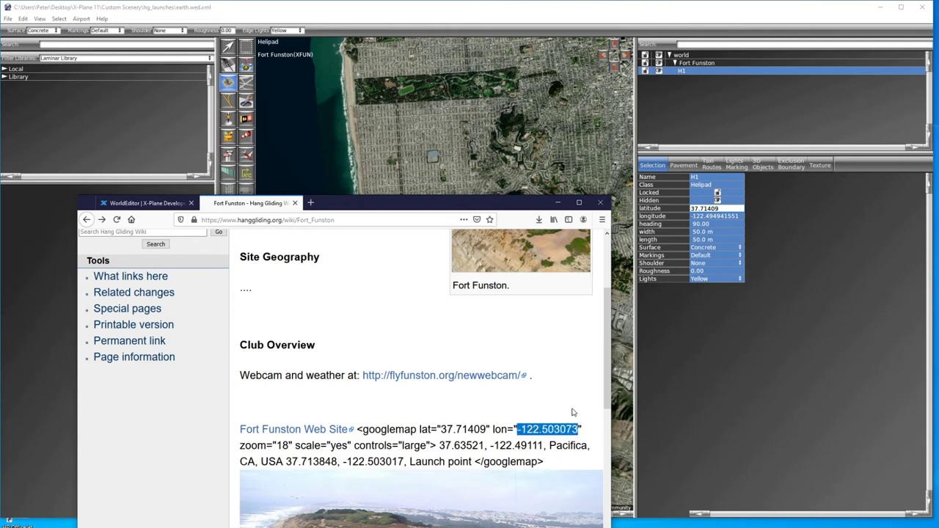
pyautogui.click(720, 217)
pyautogui.hotkey('ctrl', 'v')
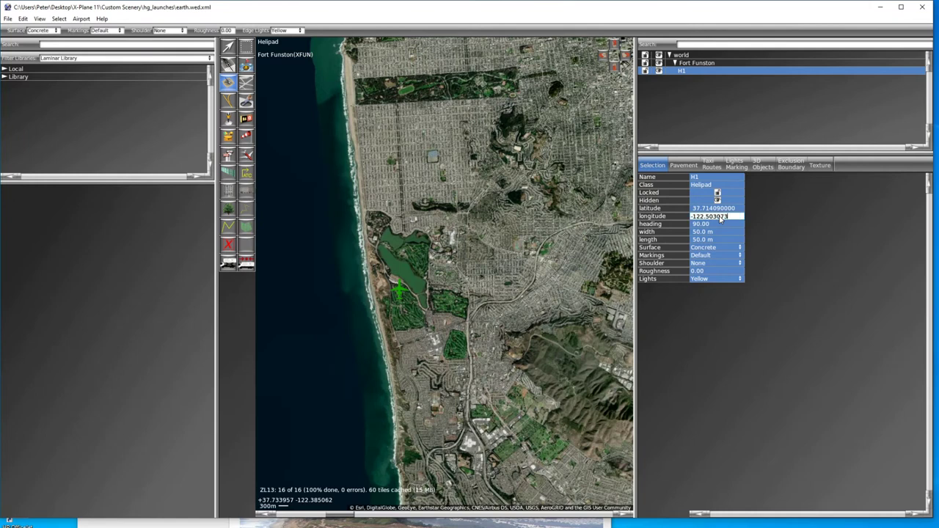
pyautogui.press('Return')
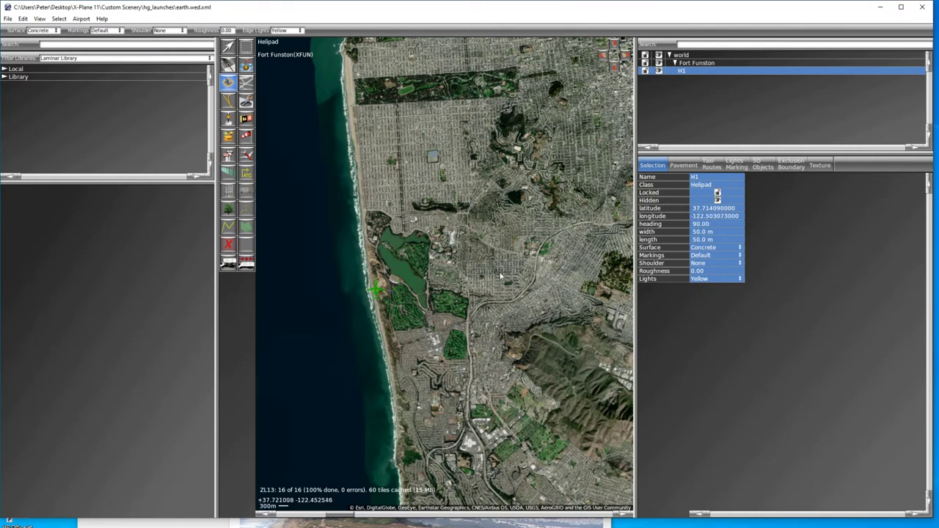
# Zoom and pan until H1's 50 m square and the nearby parking lot fill the view.
pyautogui.scroll(4, 378, 292)
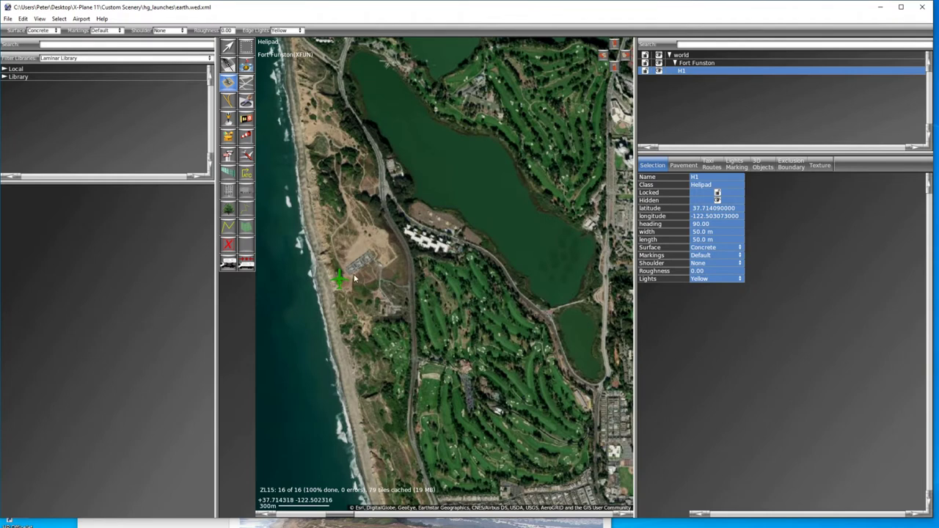
pyautogui.scroll(1, 362, 276)
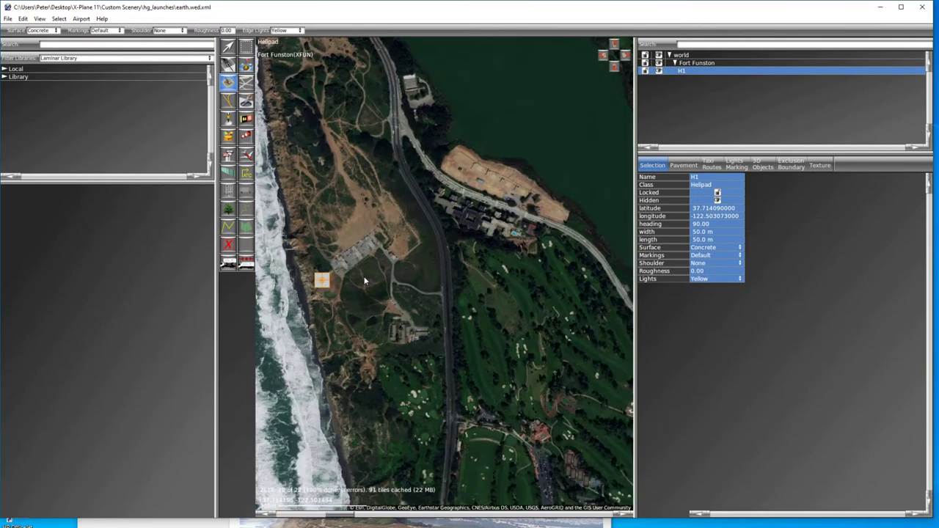
pyautogui.moveTo(365, 281)
pyautogui.mouseDown(button='right')
pyautogui.moveTo(463, 312)
pyautogui.moveTo(502, 344)
pyautogui.moveTo(490, 276)
pyautogui.moveTo(517, 253)
pyautogui.mouseUp(button='right')
pyautogui.scroll(1, 501, 342)
pyautogui.scroll(1, 498, 337)
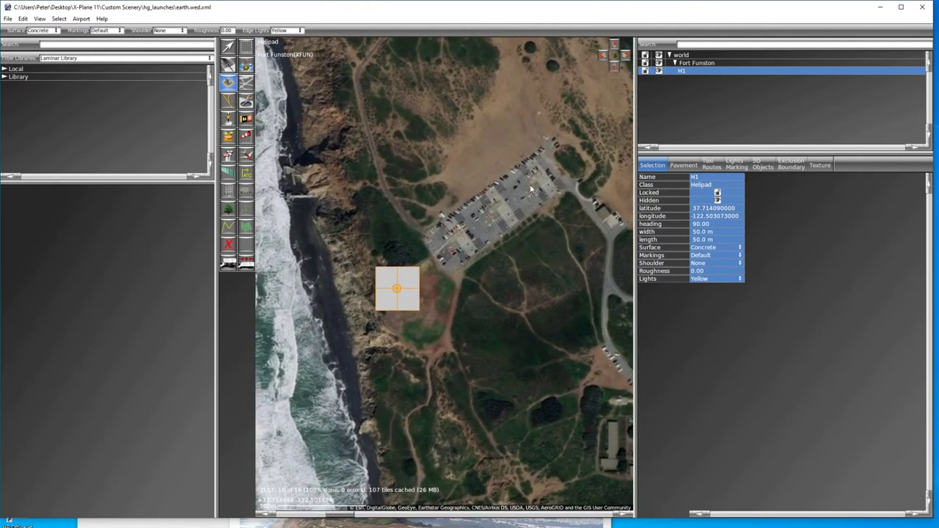
# Resize helipad H1 from 50.0 m to 5.0 m wide by 5.0 m long.
pyautogui.doubleClick(701, 233)
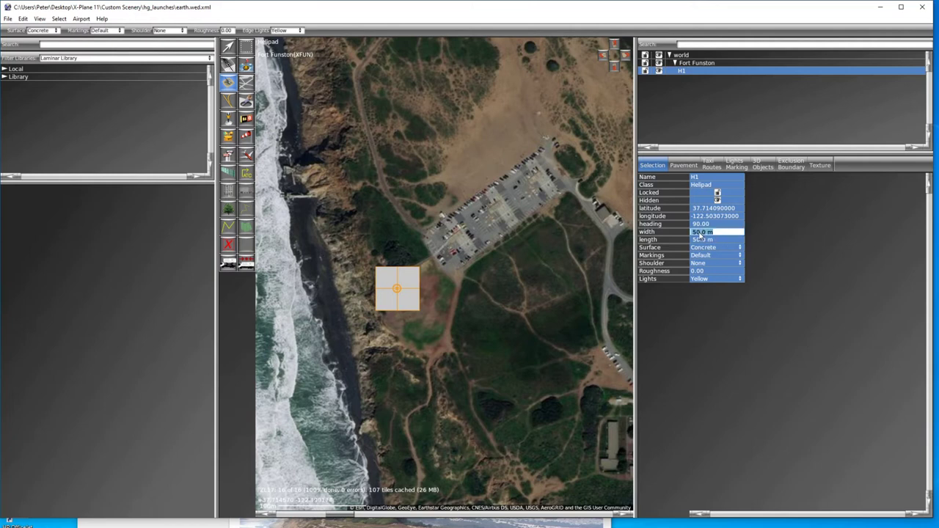
pyautogui.click(699, 233)
pyautogui.press('BackSpace')
pyautogui.press('Return')
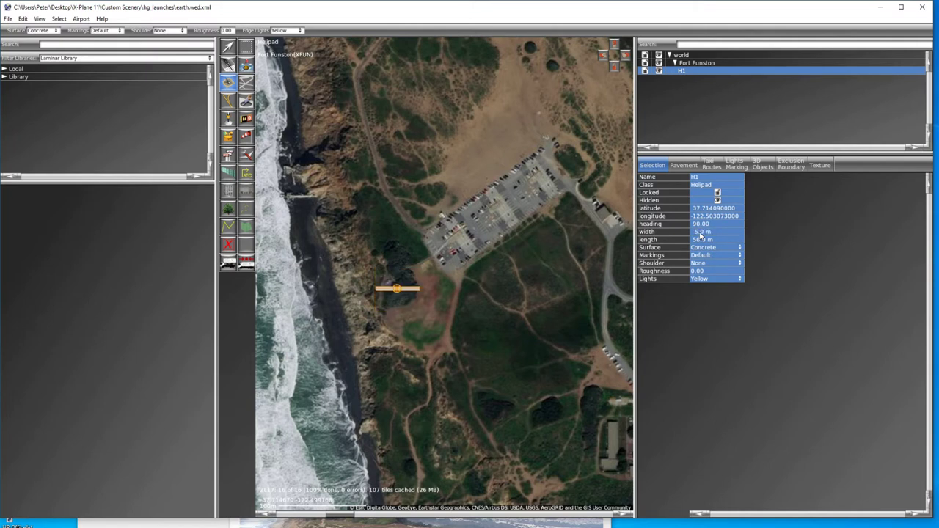
pyautogui.click(700, 240)
pyautogui.press('BackSpace')
pyautogui.press('Return')
# Set H1's surface to Dirt and its lights to None.
pyautogui.click(709, 248)
pyautogui.click(712, 280)
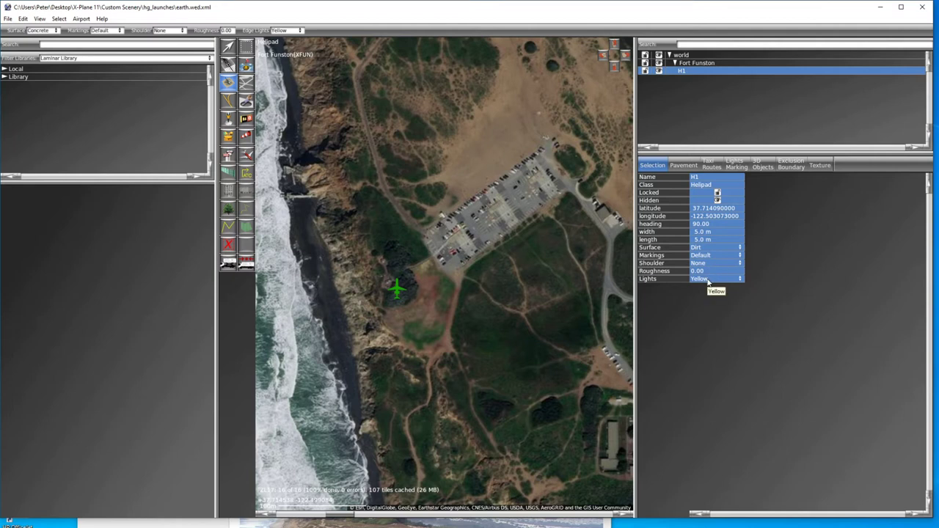
pyautogui.click(707, 279)
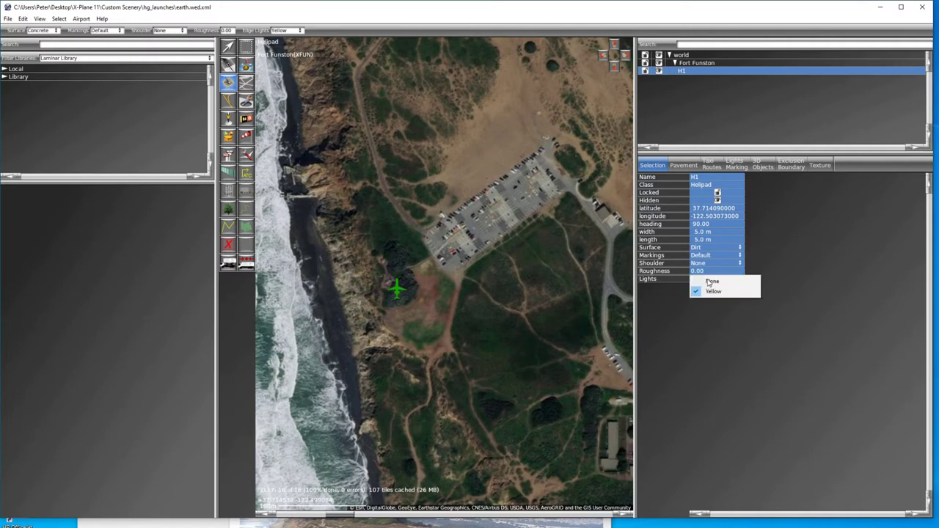
pyautogui.click(708, 281)
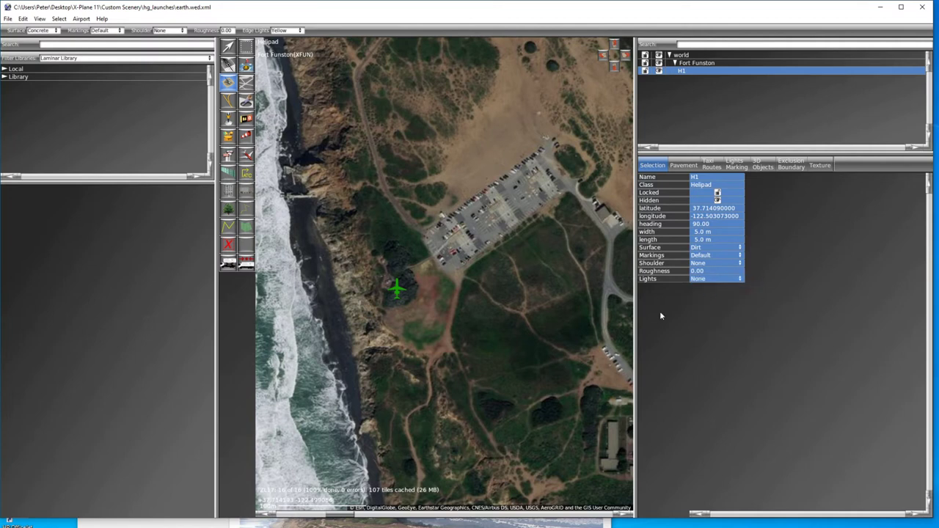
# Drag H1 south off the trees onto open ground at 37.713782951, -122.503131304.
pyautogui.scroll(5, 414, 295)
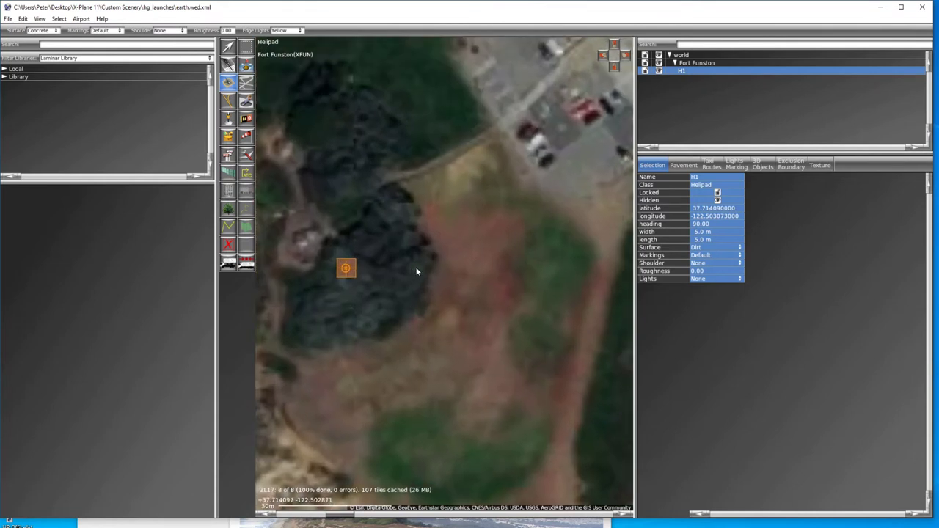
pyautogui.moveTo(425, 274); pyautogui.dragTo(556, 210, button='right')
pyautogui.scroll(3, 550, 325)
pyautogui.scroll(-2, 527, 256)
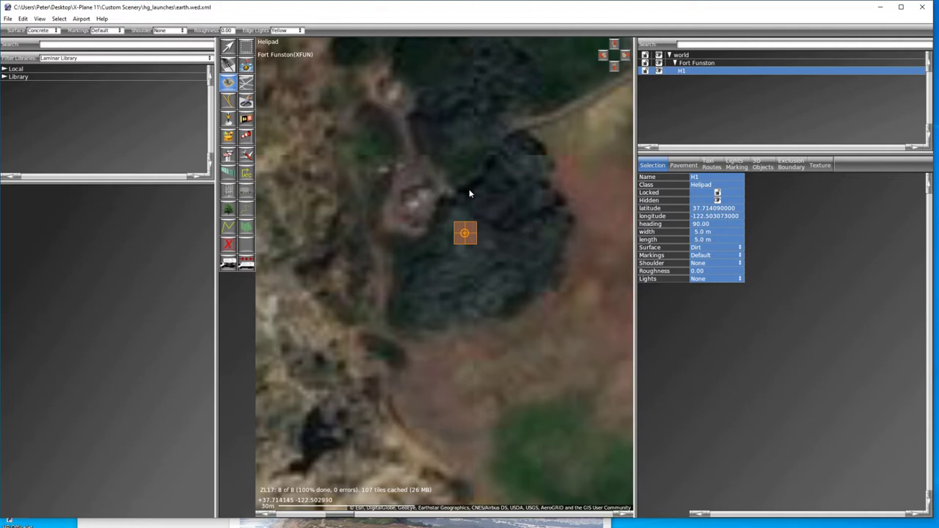
pyautogui.scroll(-3, 483, 351)
pyautogui.moveTo(483, 348); pyautogui.dragTo(469, 290, button='right')
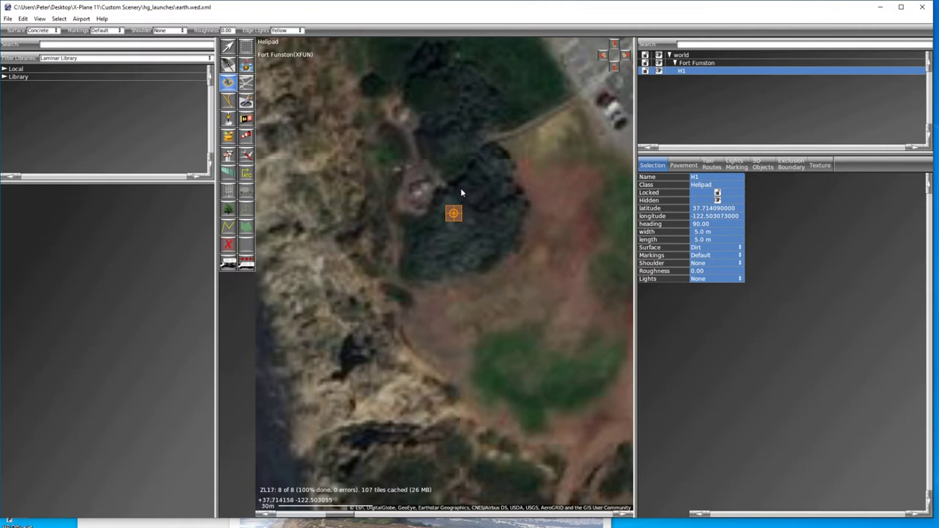
pyautogui.click(229, 47)
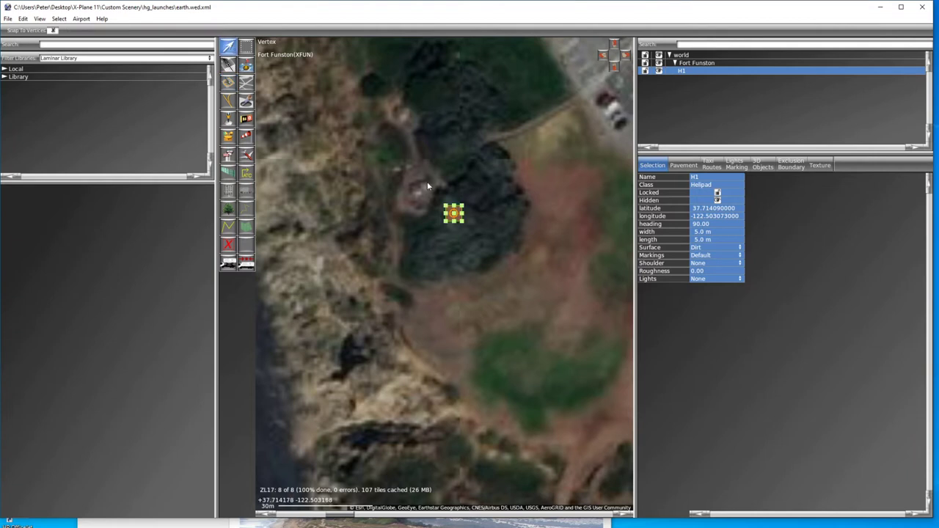
pyautogui.moveTo(425, 179); pyautogui.dragTo(507, 256)
pyautogui.moveTo(449, 219); pyautogui.dragTo(441, 321)
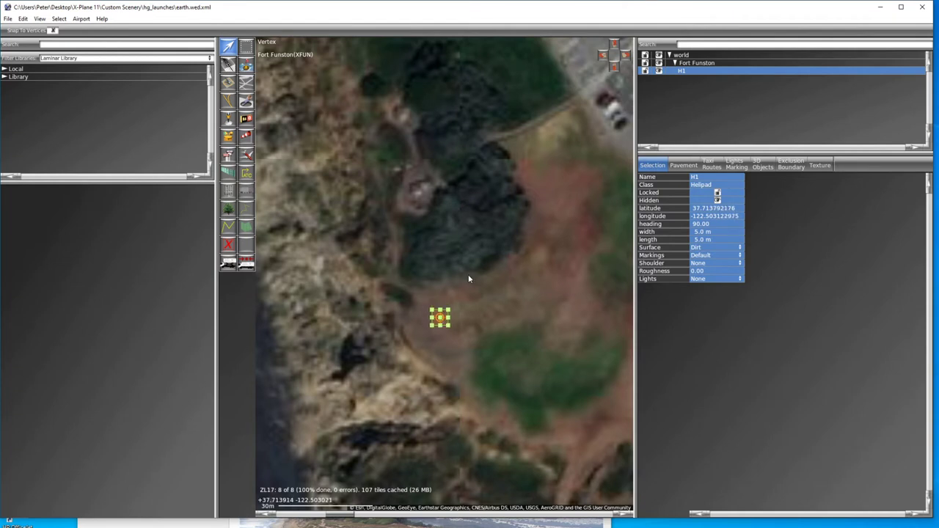
pyautogui.moveTo(440, 321); pyautogui.dragTo(438, 323)
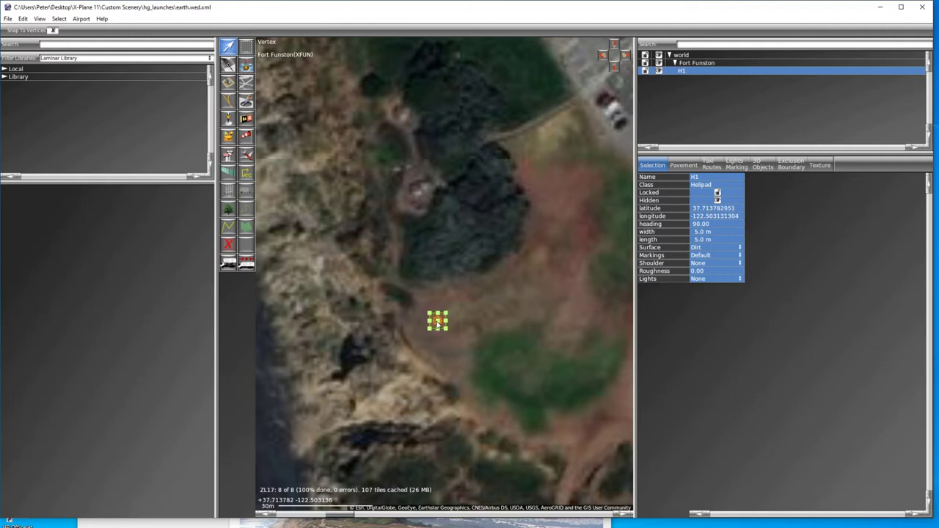
# Place New Windsock 3 beside the building north of H1, then show the Firefox aerial photo.
pyautogui.click(244, 139)
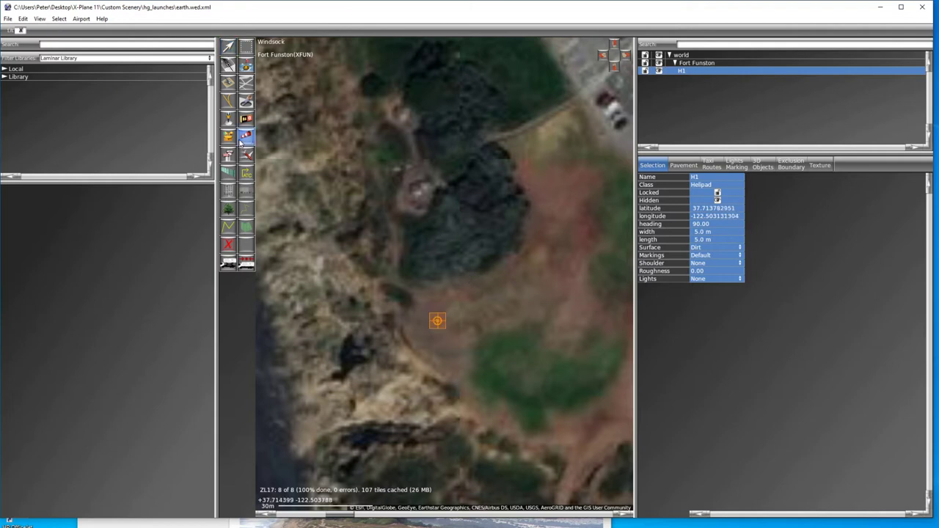
pyautogui.click(402, 203)
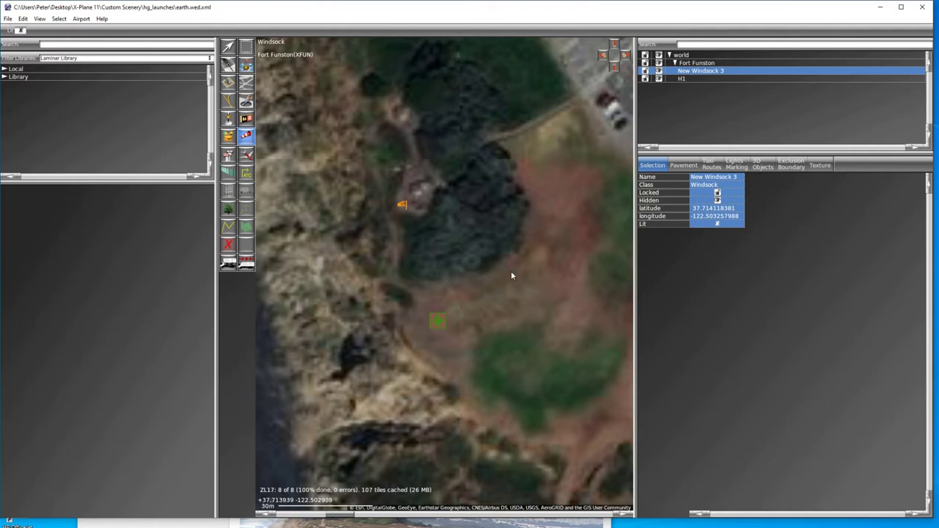
pyautogui.hotkey('alt', 'Tab')
pyautogui.scroll(-3, 418, 409)
# Scroll over the Fort Funston launch photo, then minimise Firefox to reveal the WED map.
pyautogui.scroll(2, 418, 409)
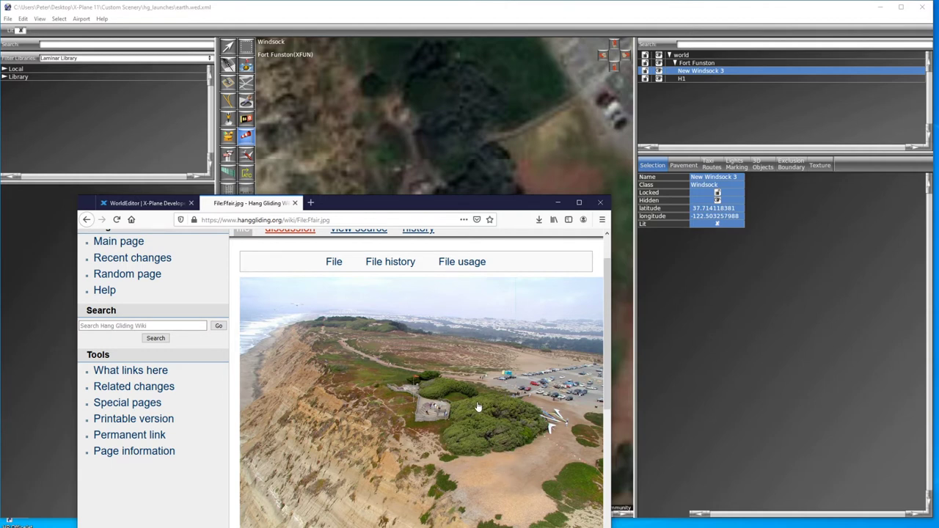
pyautogui.click(559, 203)
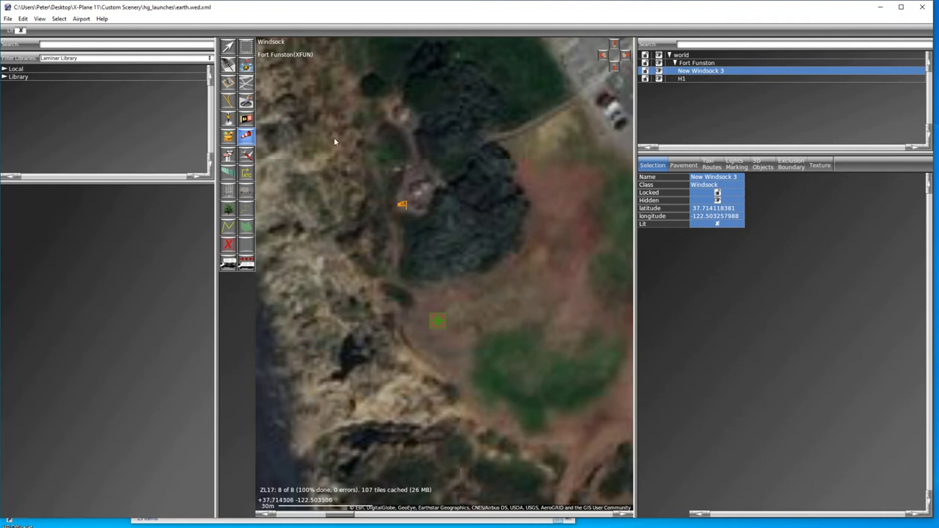
# Save the project and export it as a scenery pack, waiving the GUI Label and runway warnings.
pyautogui.click(8, 18)
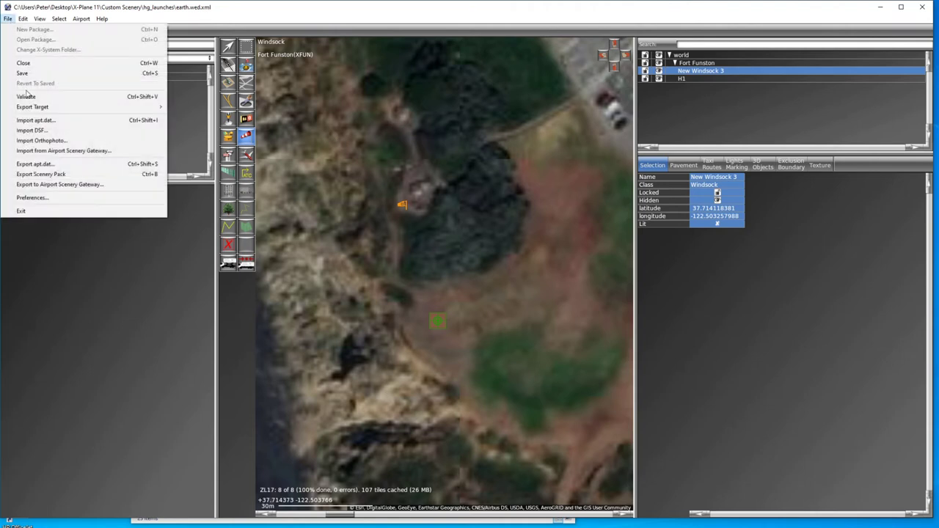
pyautogui.click(31, 73)
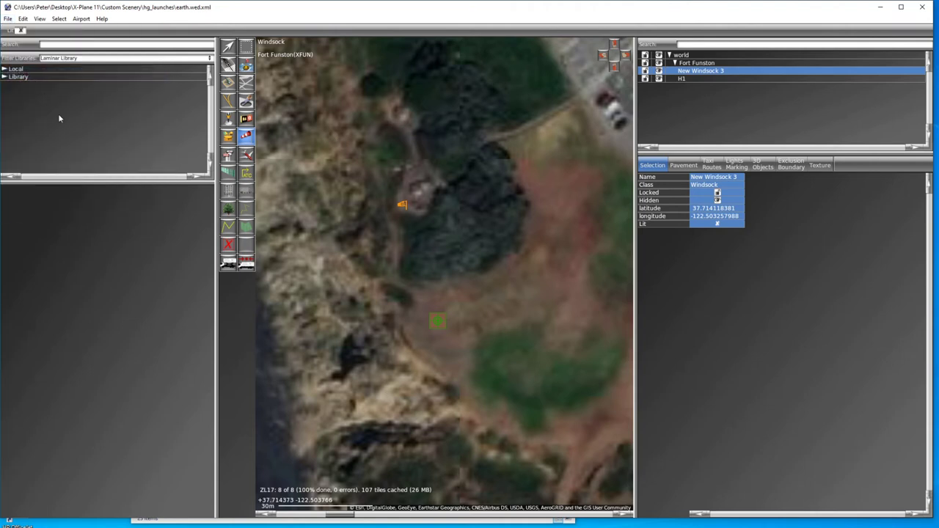
pyautogui.click(8, 18)
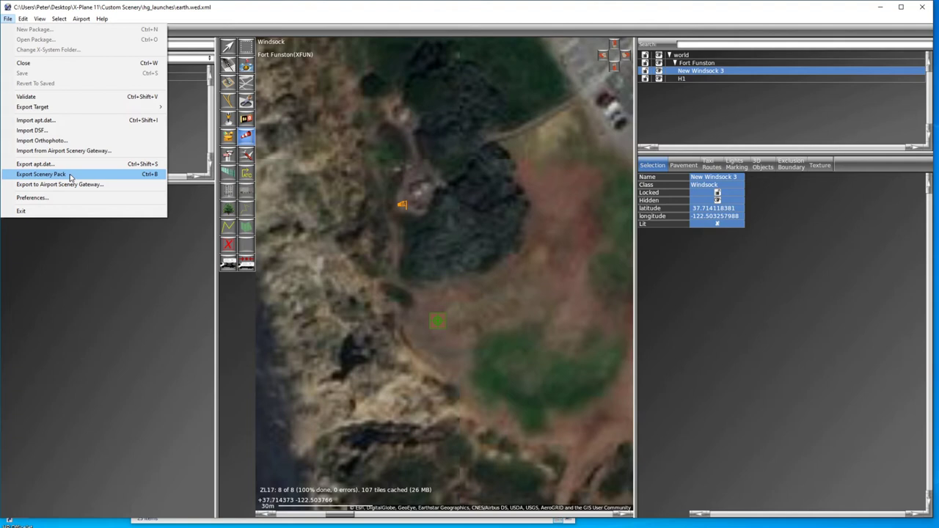
pyautogui.click(41, 174)
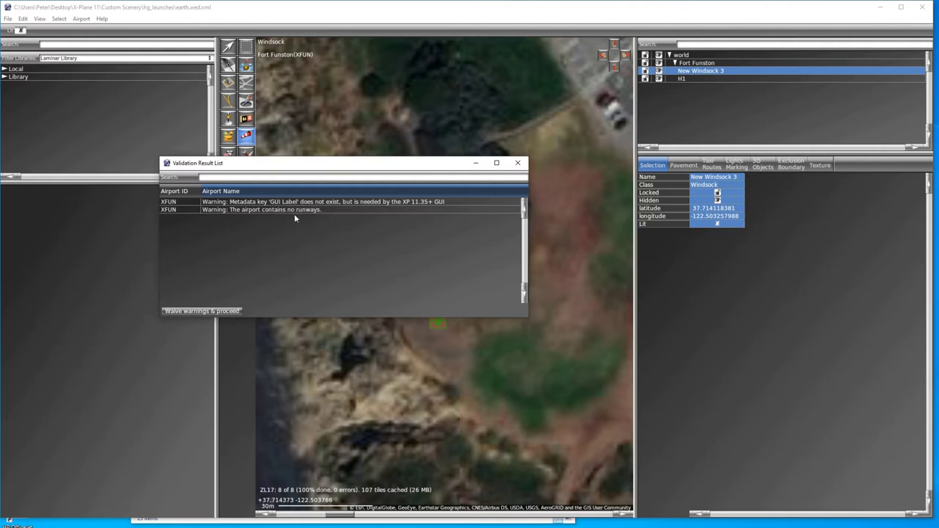
pyautogui.click(192, 311)
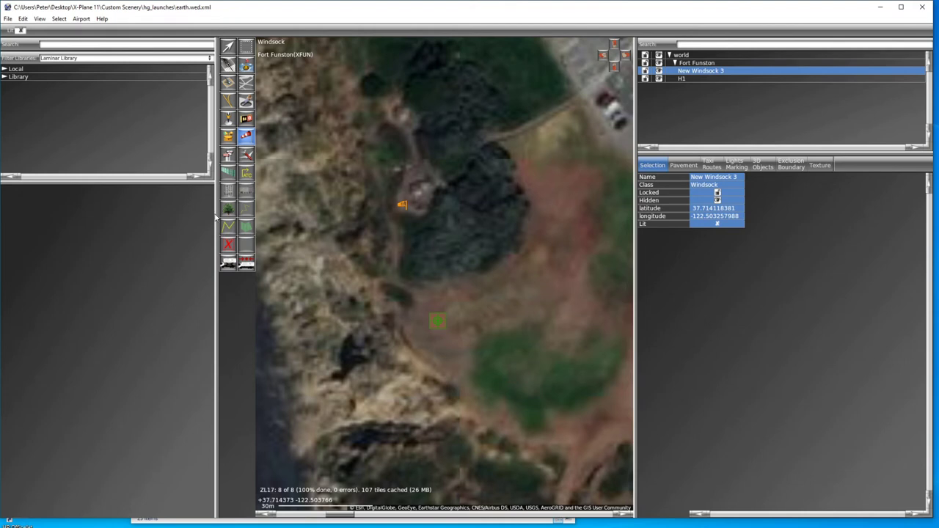
# Minimise WED, select hg_launches in the Custom Scenery folder, and show the desktop.
pyautogui.click(881, 8)
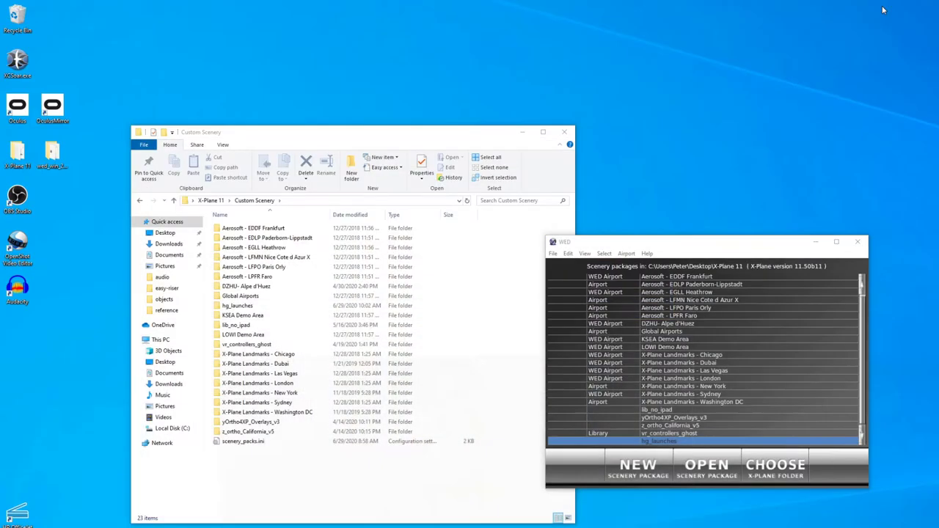
pyautogui.moveTo(373, 136); pyautogui.dragTo(360, 132)
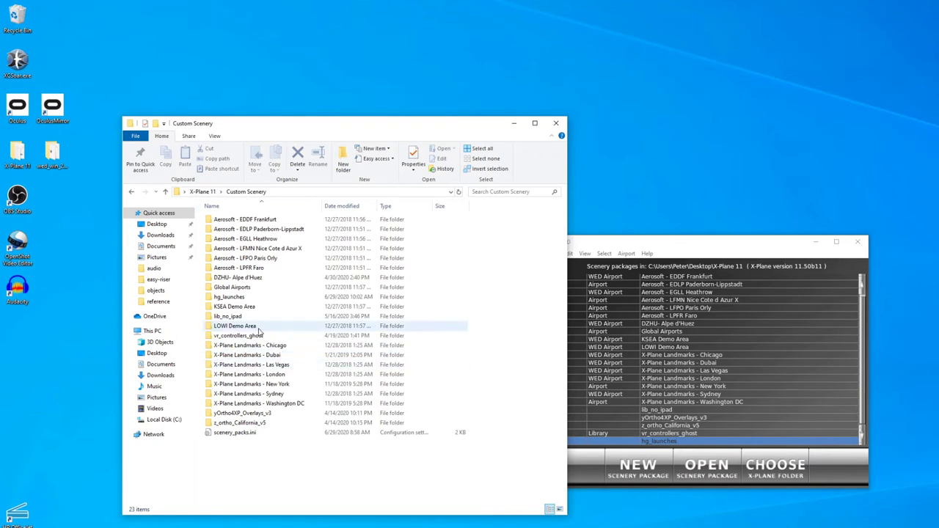
pyautogui.click(286, 298)
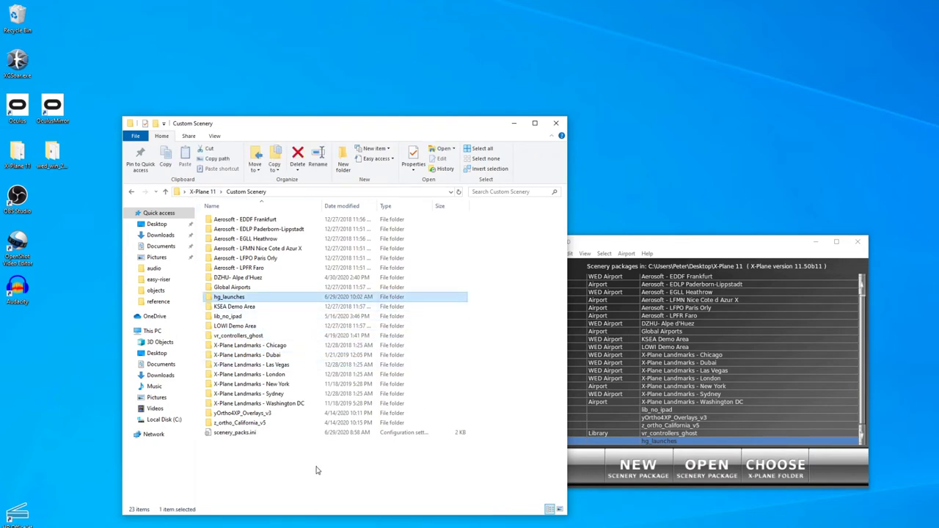
pyautogui.press('super+d')
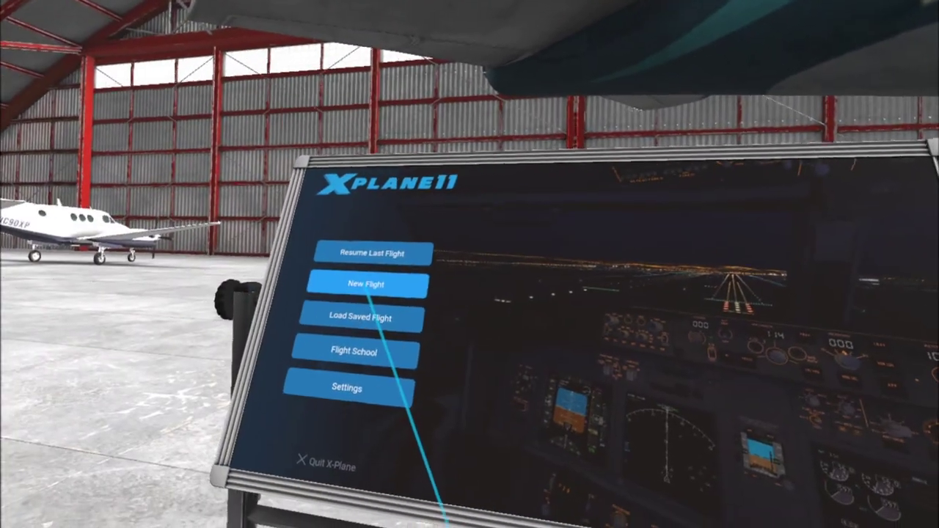
# Choose New Flight from the X-Plane 11 VR main menu.
pyautogui.click(366, 283)
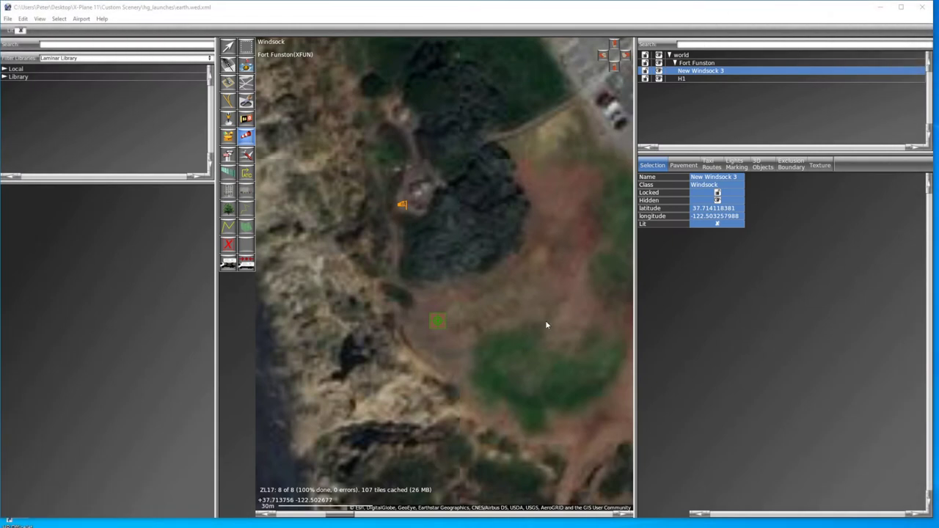
# Undo the accidental second windsock and marquee-select helipad H1 with the Vertex tool.
pyautogui.click(391, 295)
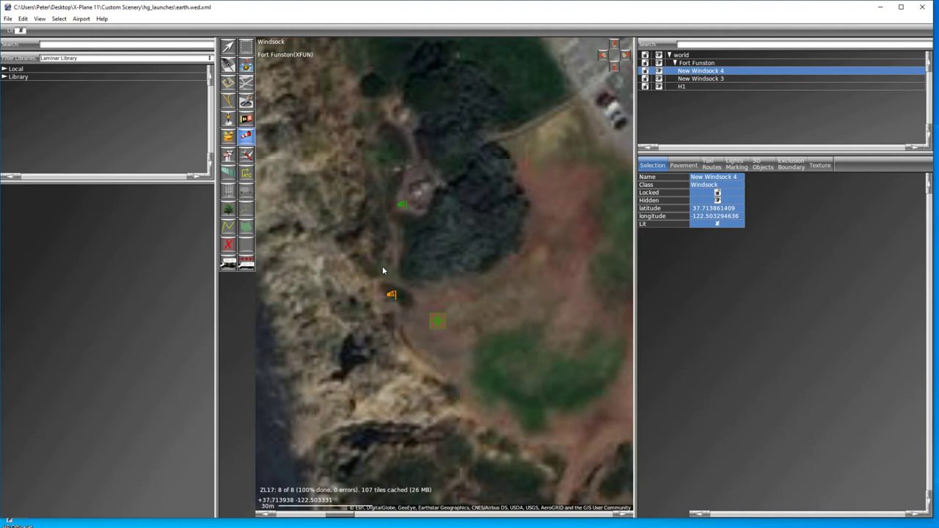
pyautogui.hotkey('ctrl', 'z')
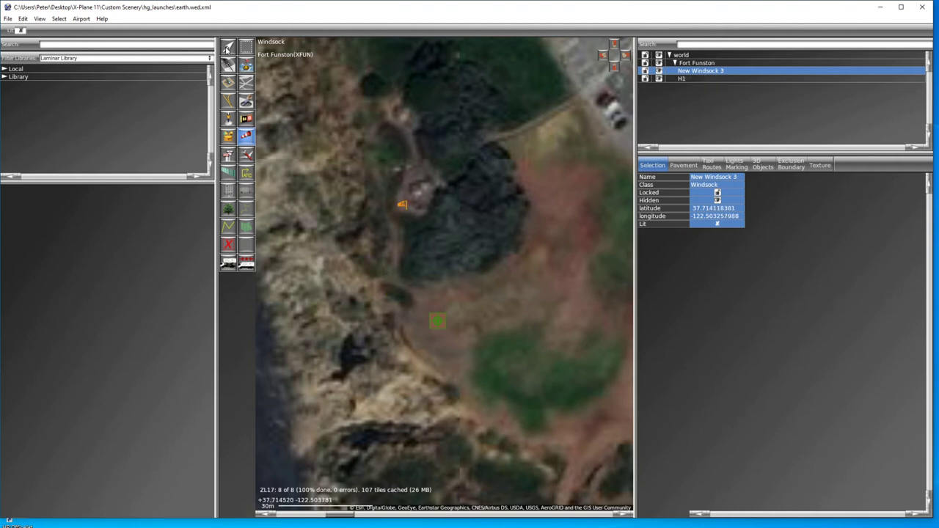
pyautogui.click(228, 47)
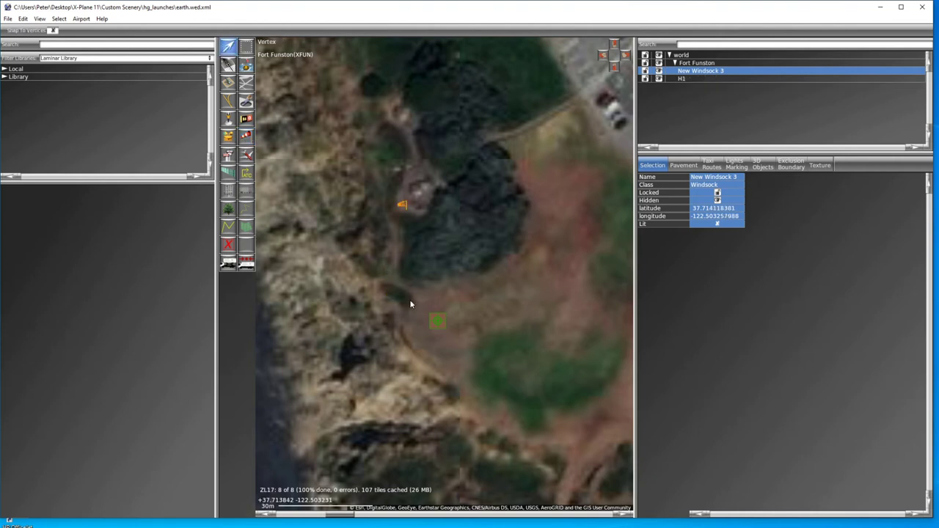
pyautogui.moveTo(410, 300); pyautogui.dragTo(520, 289)
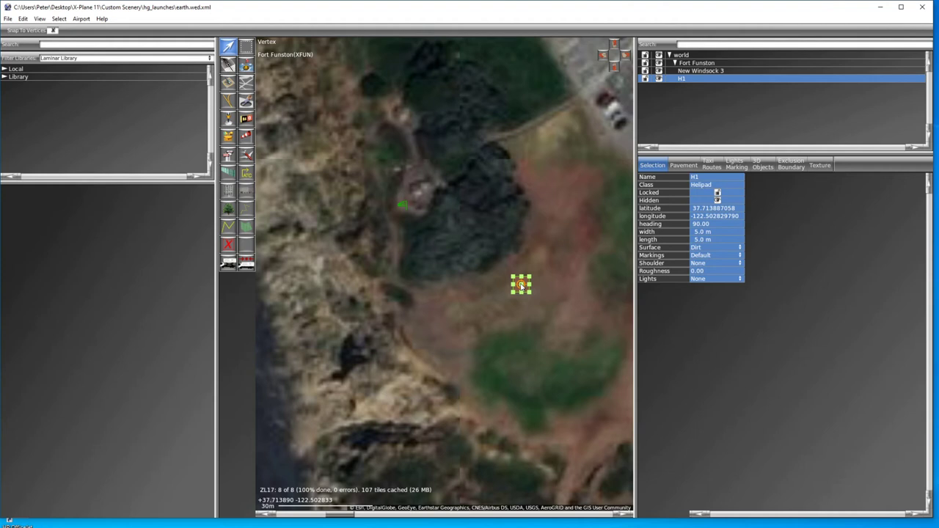
# Drag H1 slightly north-east and set its heading to 230, correcting an initial 220.
pyautogui.moveTo(521, 287); pyautogui.dragTo(529, 281)
pyautogui.click(713, 225)
pyautogui.write('220')
pyautogui.press('Return')
pyautogui.press('BackSpace')
pyautogui.press('BackSpace')
pyautogui.press('BackSpace')
pyautogui.press('BackSpace')
pyautogui.press('BackSpace')
pyautogui.press('BackSpace')
pyautogui.write('230')
pyautogui.press('Return')
# Nudge helipad H1 slightly up-left, then drag New Windsock 3 north beside the path.
pyautogui.moveTo(504, 262); pyautogui.dragTo(572, 312)
pyautogui.moveTo(531, 281); pyautogui.dragTo(527, 277)
pyautogui.moveTo(383, 184); pyautogui.dragTo(403, 194)
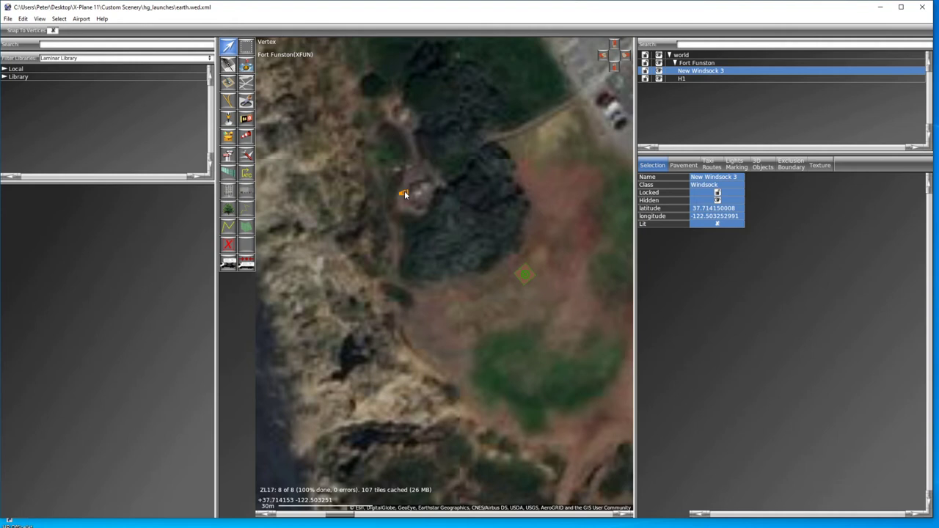
pyautogui.moveTo(404, 191); pyautogui.dragTo(488, 136)
# Save the revised layout and re-export the Fort Funston airport as a scenery pack.
pyautogui.click(7, 18)
pyautogui.click(22, 73)
pyautogui.click(9, 19)
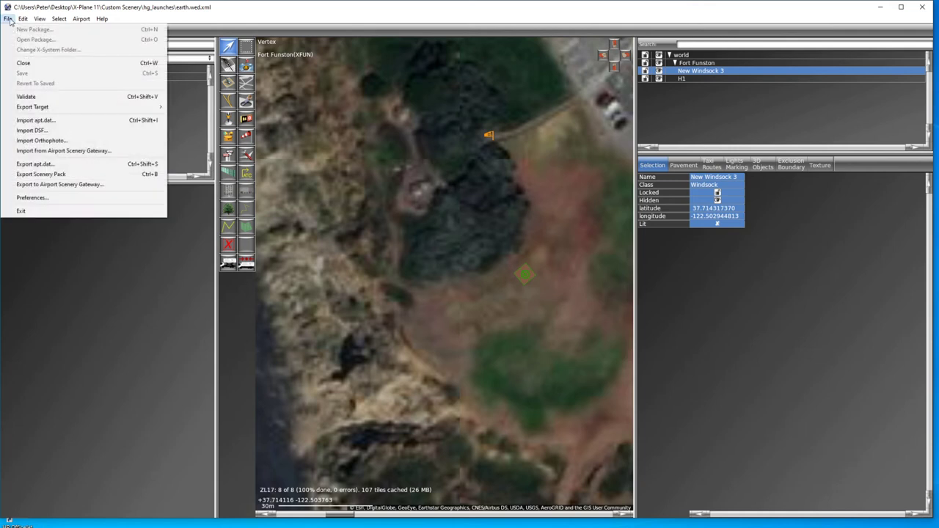
pyautogui.click(48, 176)
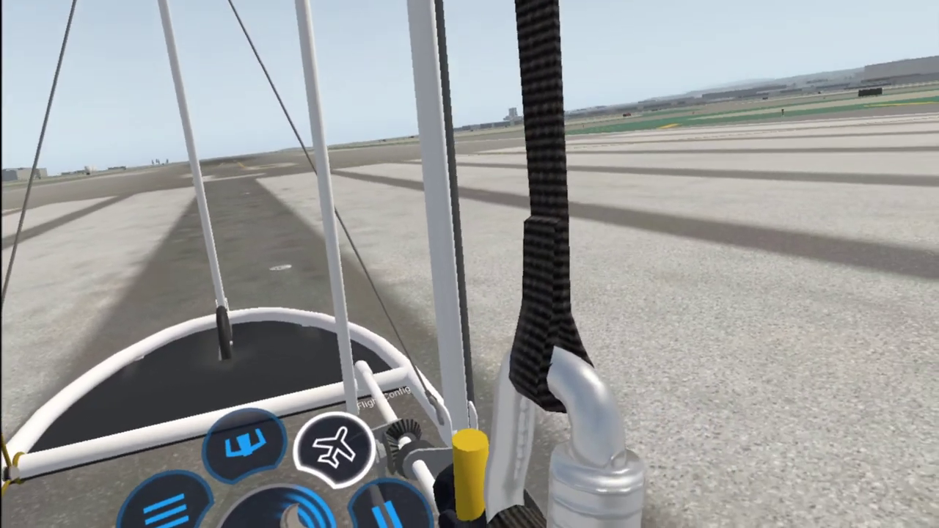
# Open X-Plane's Flight Configuration to change the flight's location.
pyautogui.click(334, 448)
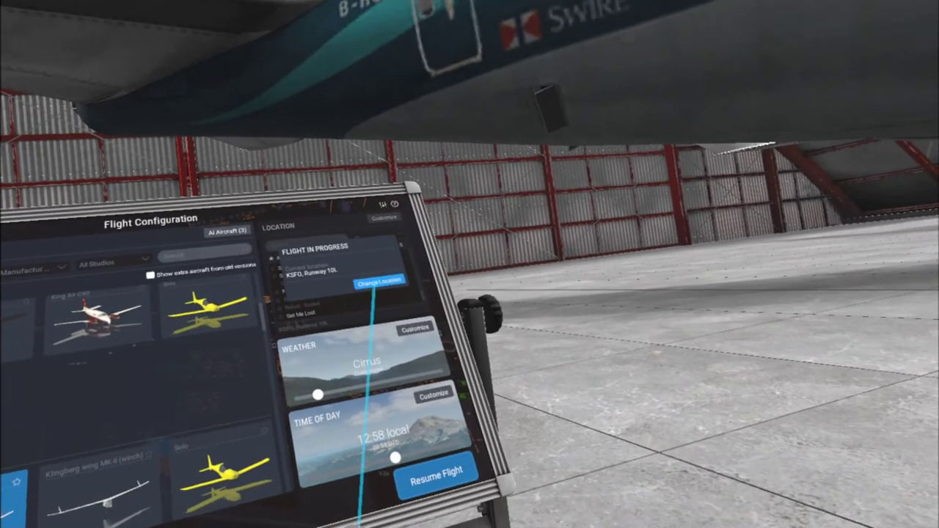